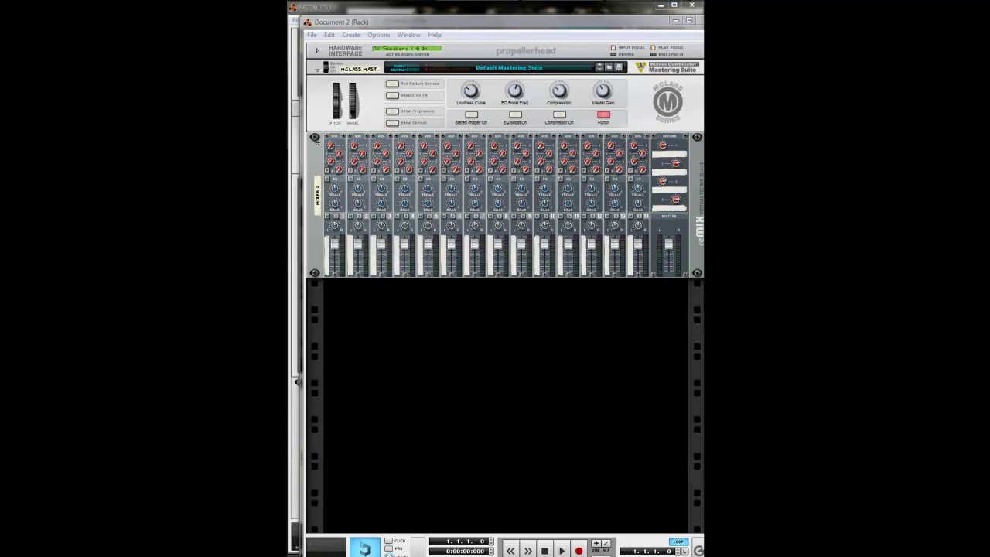
Step: Shrink the rack window slightly so the whole transport bar shows below the mixer
{"action": "left_click_drag", "start_coordinate": [697, 556], "coordinate": [695, 546]}
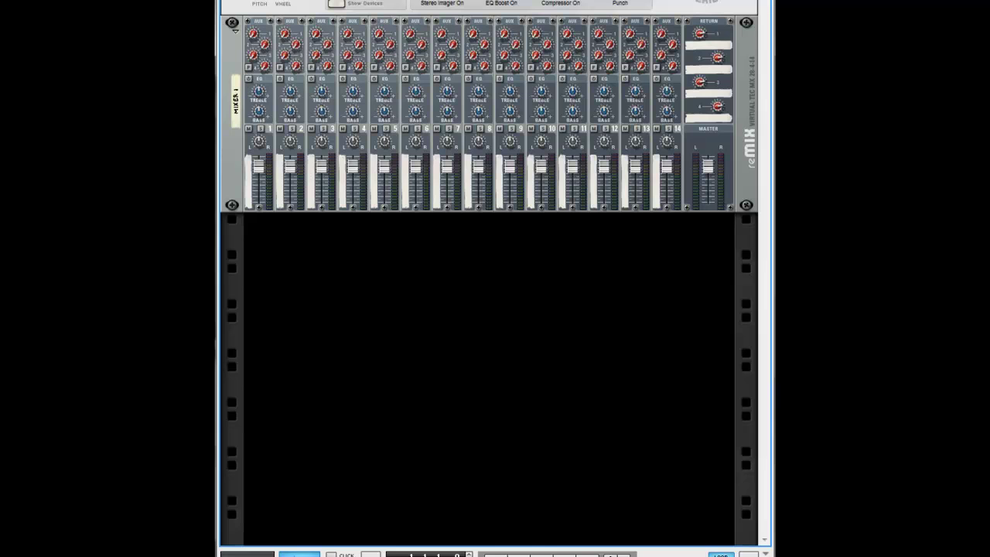
Step: Add a Redrum Drum Computer (Redrum 1) beneath the 14-channel mixer from the rack's context menu
{"action": "right_click", "coordinate": [313, 310]}
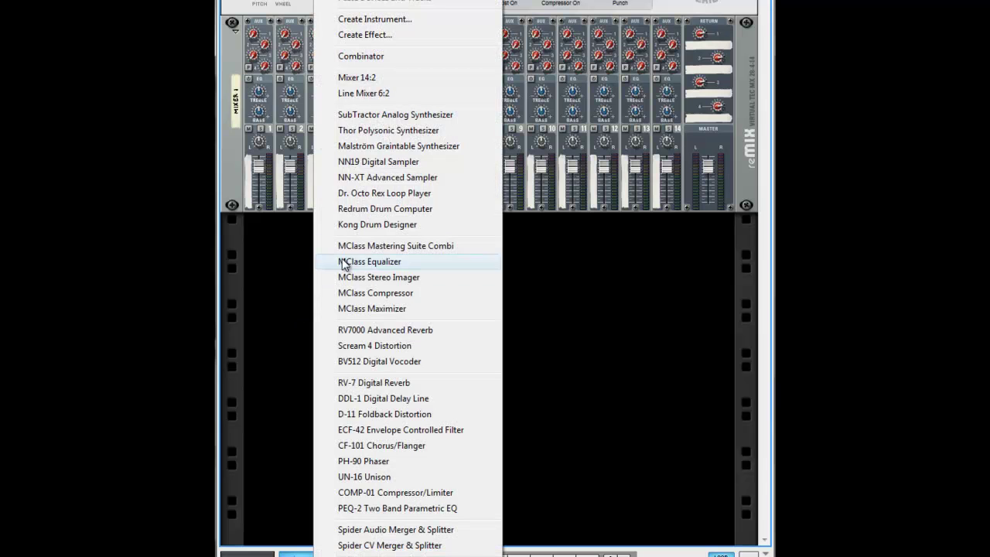
{"action": "left_click", "coordinate": [352, 209]}
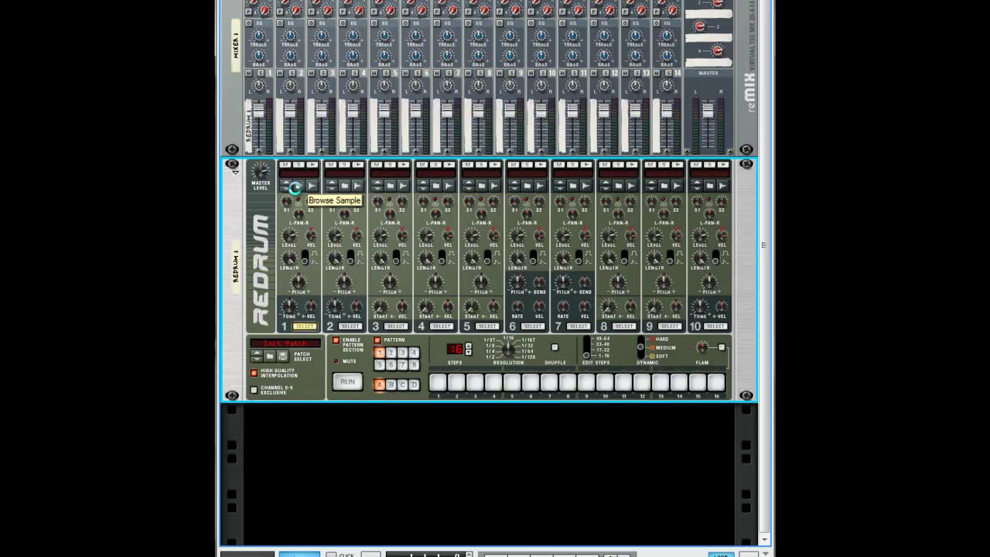
Step: Browse drum 1's sample slot to the Tape808SamplePack > SnareDrum folder
{"action": "left_click", "coordinate": [295, 188]}
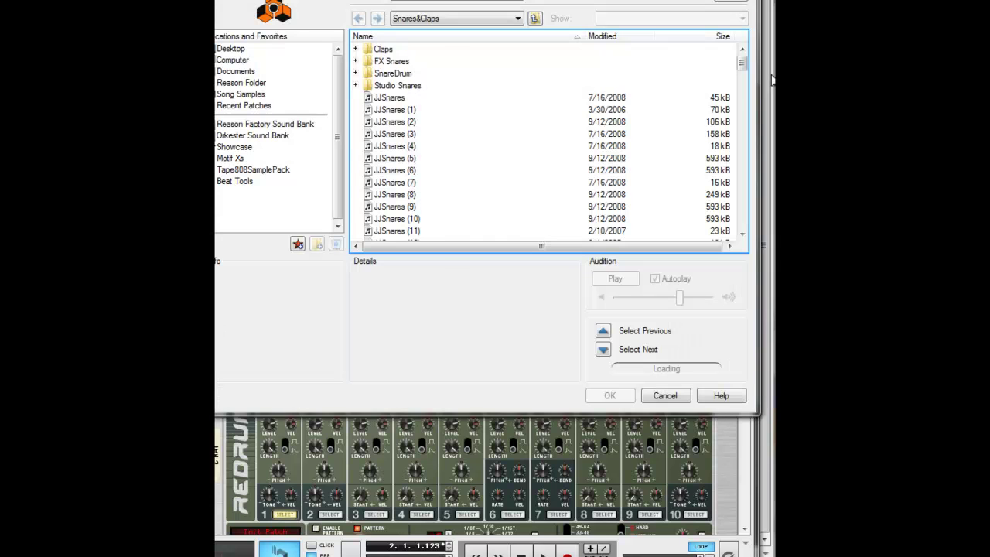
{"action": "left_click", "coordinate": [233, 181]}
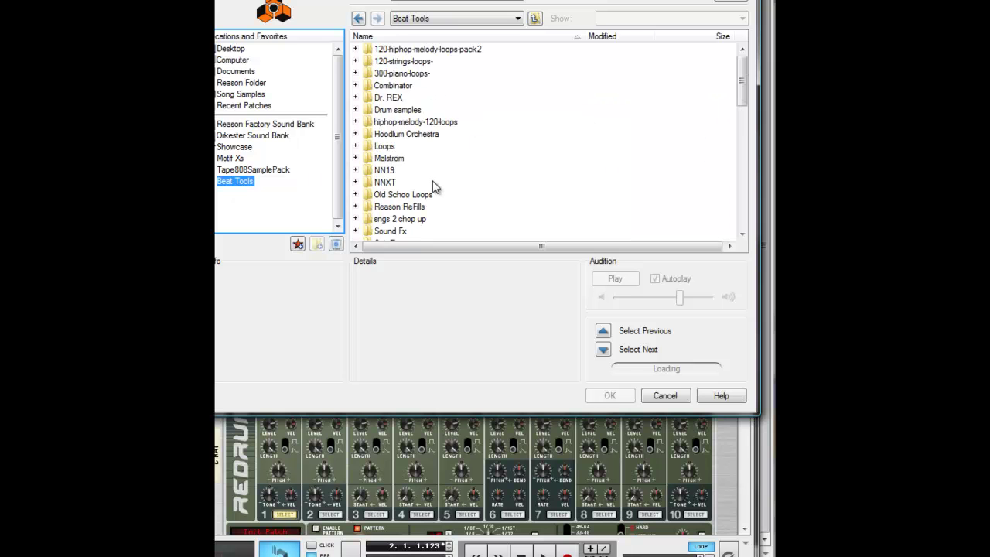
{"action": "scroll", "coordinate": [435, 187], "scroll_direction": "down", "scroll_amount": 4}
{"action": "scroll", "coordinate": [434, 186], "scroll_direction": "up", "scroll_amount": 4}
{"action": "double_click", "coordinate": [393, 111]}
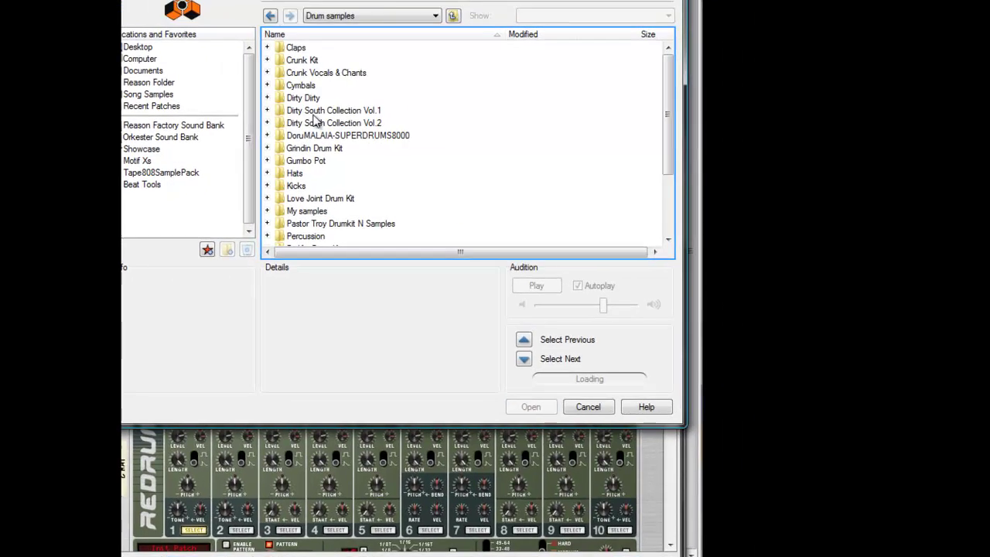
{"action": "scroll", "coordinate": [415, 157], "scroll_direction": "down", "scroll_amount": 3}
{"action": "double_click", "coordinate": [215, 234]}
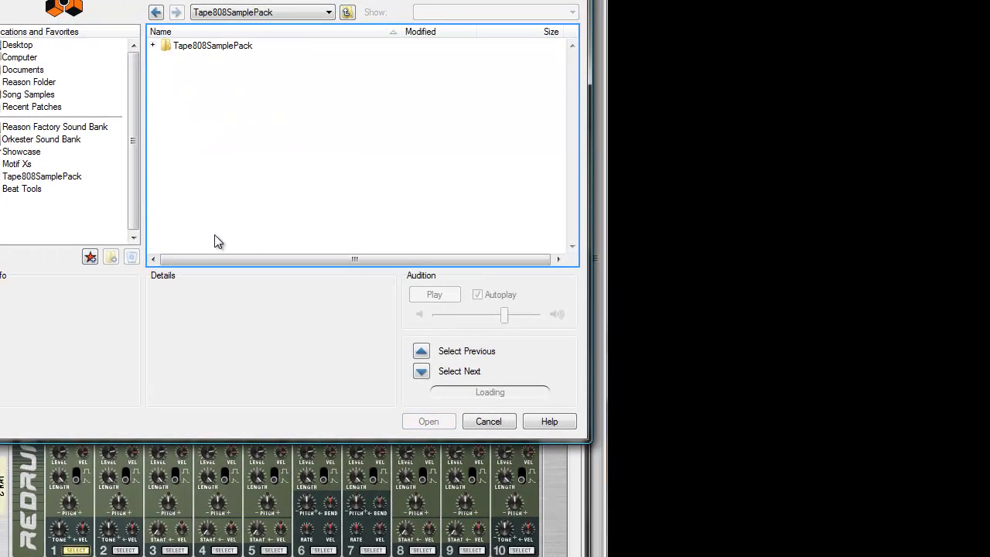
{"action": "double_click", "coordinate": [198, 48]}
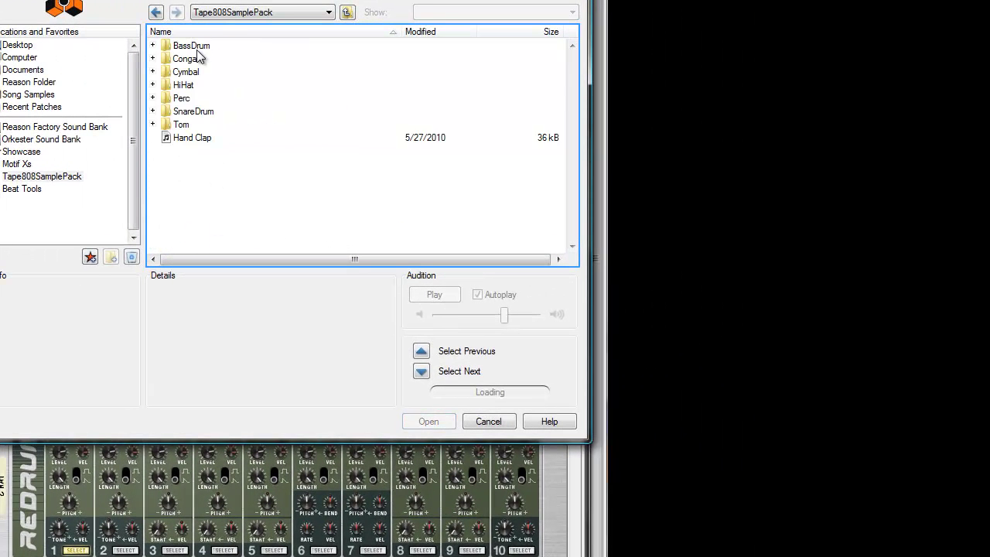
{"action": "left_click", "coordinate": [184, 110]}
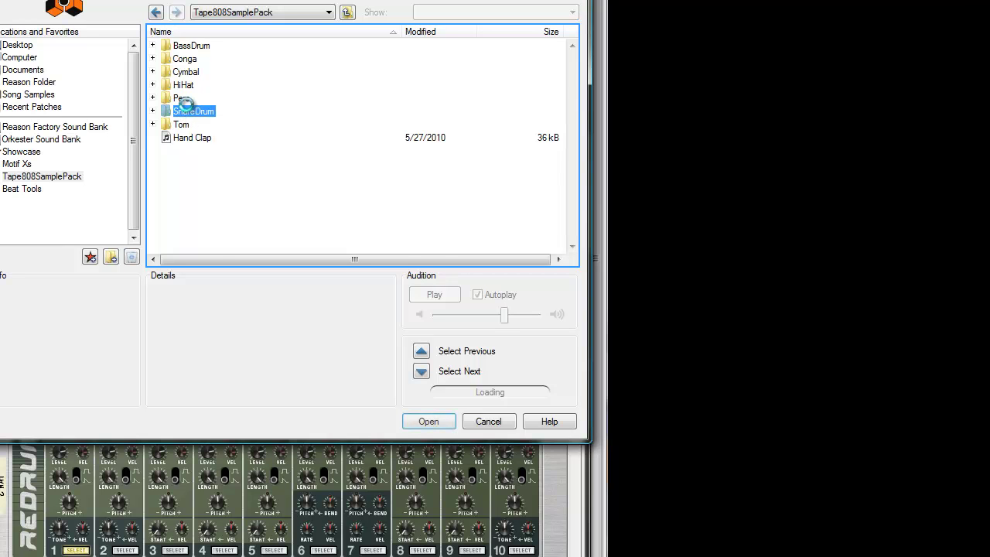
{"action": "double_click", "coordinate": [184, 111]}
Step: Audition the 808SD snares and load 808SD_1C_Orig into drum channel 1
{"action": "left_click", "coordinate": [186, 112]}
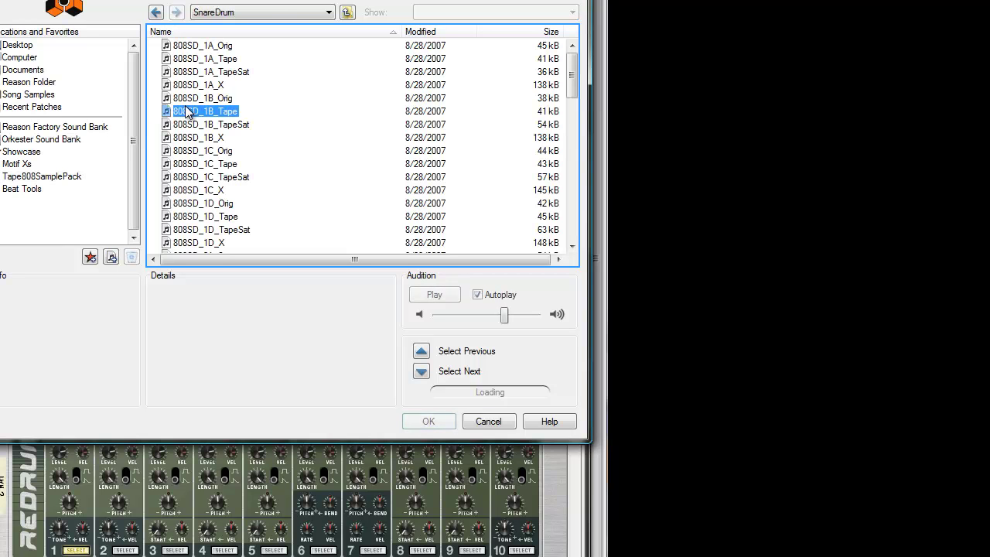
{"action": "left_click", "coordinate": [190, 151]}
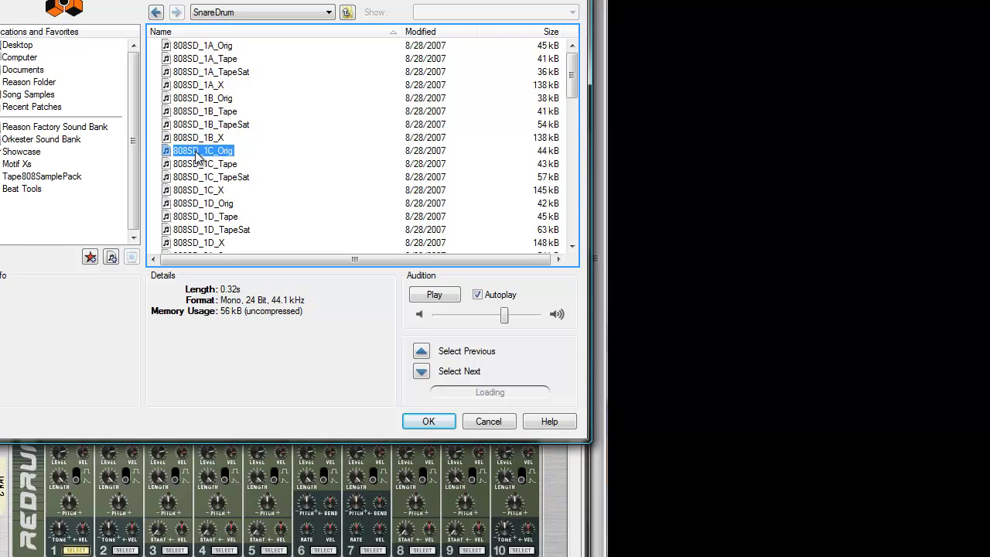
{"action": "left_click", "coordinate": [199, 163]}
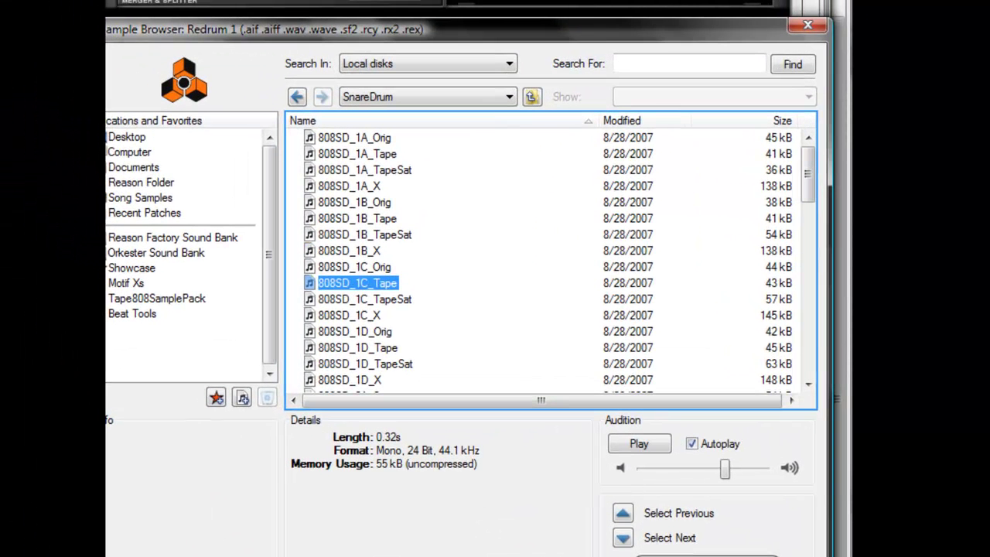
{"action": "left_click", "coordinate": [384, 301]}
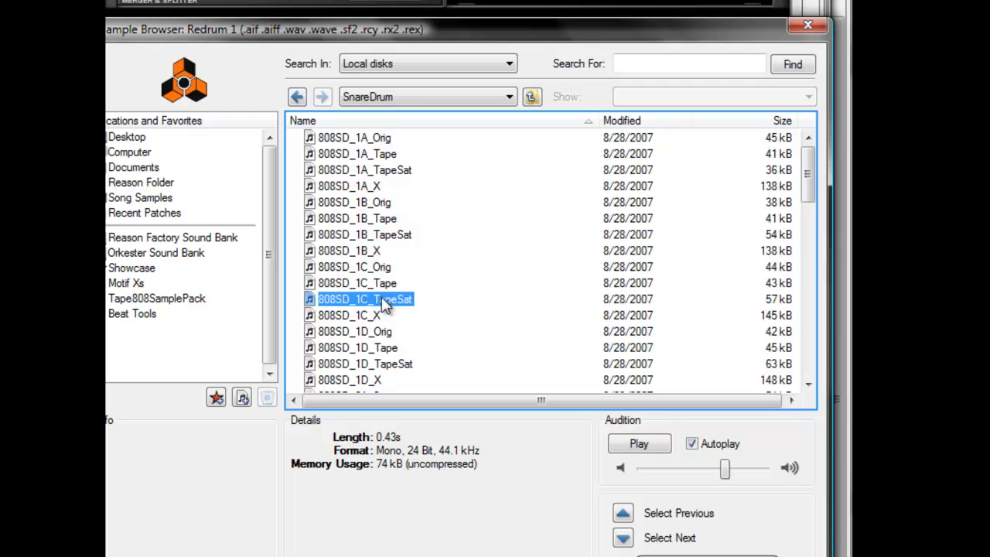
{"action": "left_click", "coordinate": [377, 290]}
{"action": "left_click", "coordinate": [373, 268]}
{"action": "left_click", "coordinate": [364, 252]}
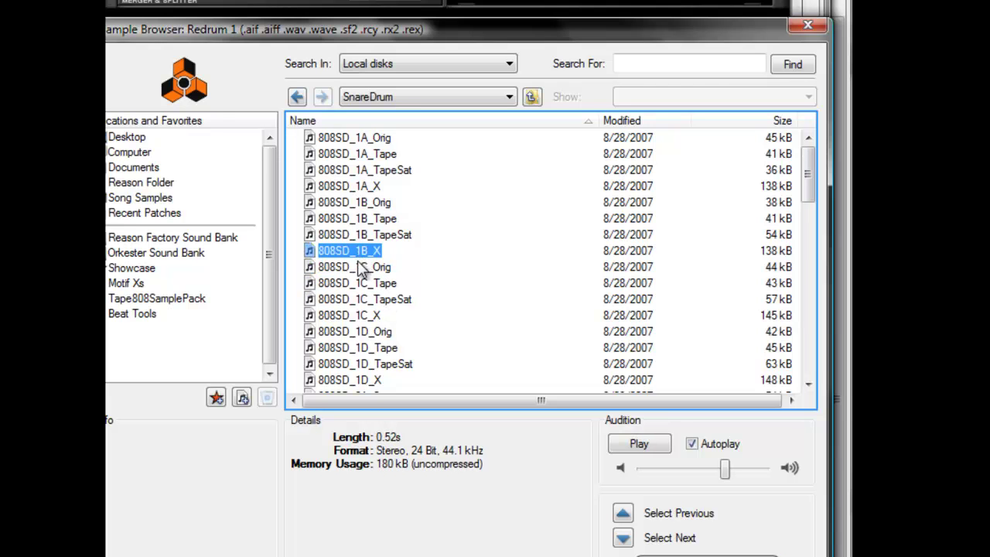
{"action": "left_click", "coordinate": [358, 272]}
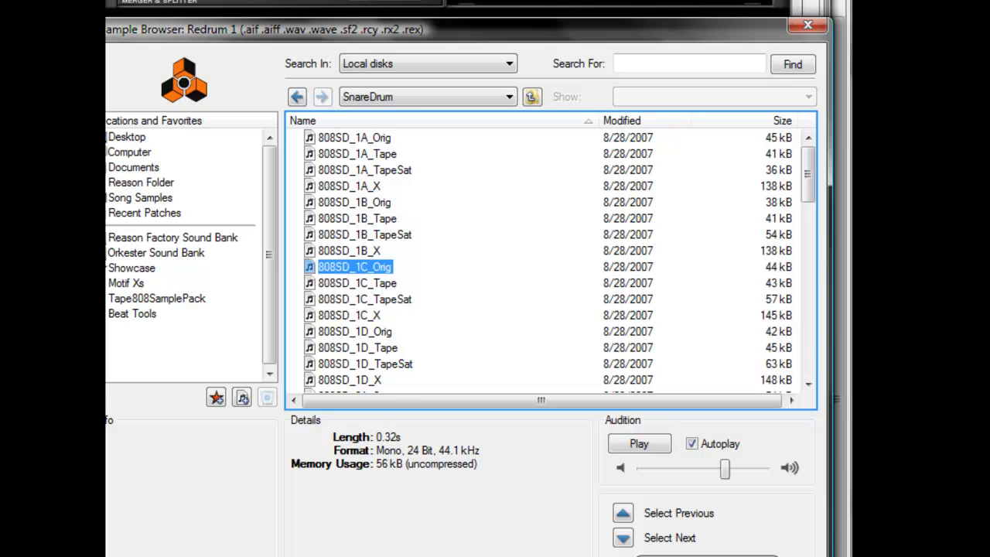
{"action": "key", "text": "Return"}
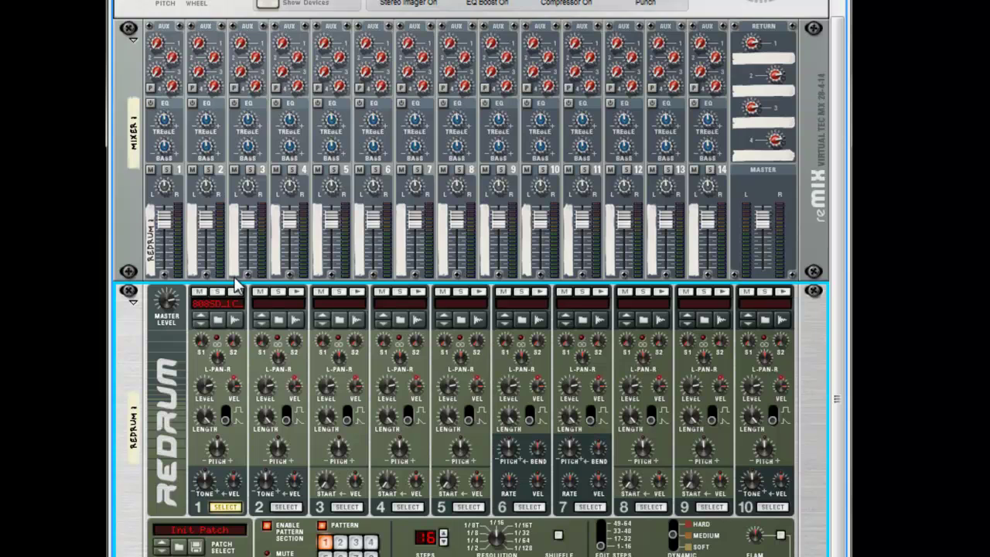
Step: Raise drum 1's snare pitch, triggering the drum repeatedly to hear the tuning
{"action": "left_click", "coordinate": [235, 292]}
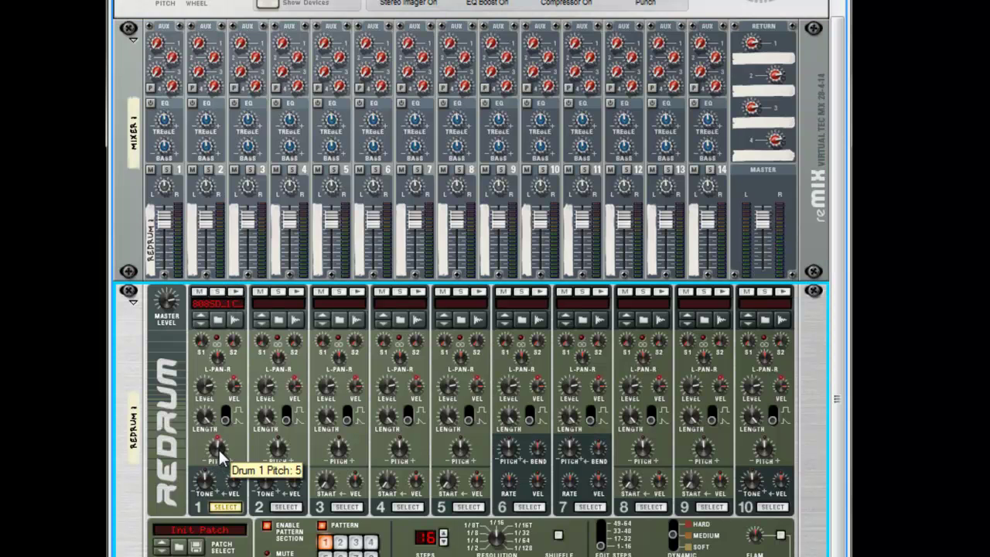
{"action": "left_click_drag", "start_coordinate": [219, 457], "coordinate": [221, 408]}
{"action": "left_click", "coordinate": [238, 294]}
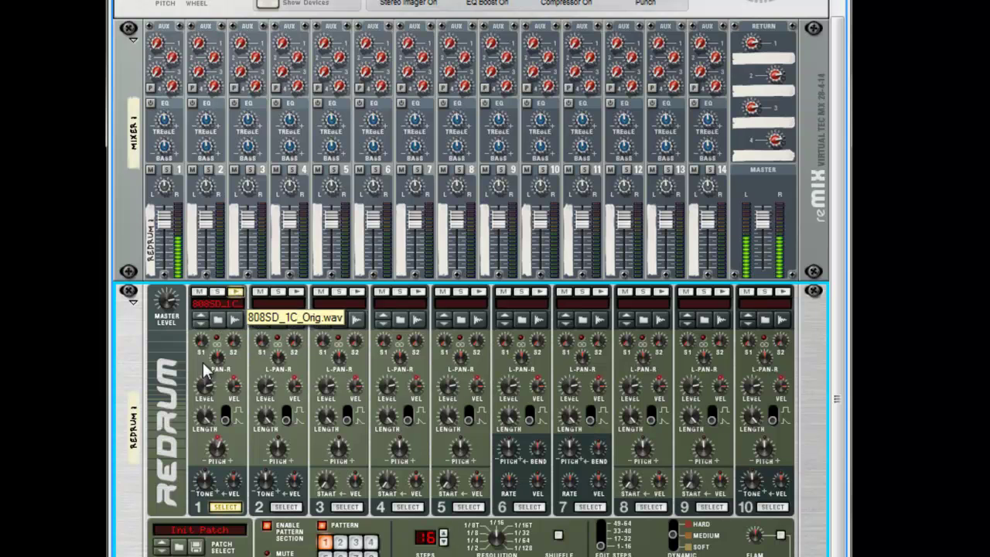
{"action": "left_click_drag", "start_coordinate": [215, 462], "coordinate": [232, 411]}
{"action": "left_click", "coordinate": [237, 295]}
{"action": "left_click", "coordinate": [238, 295]}
{"action": "left_click", "coordinate": [236, 298]}
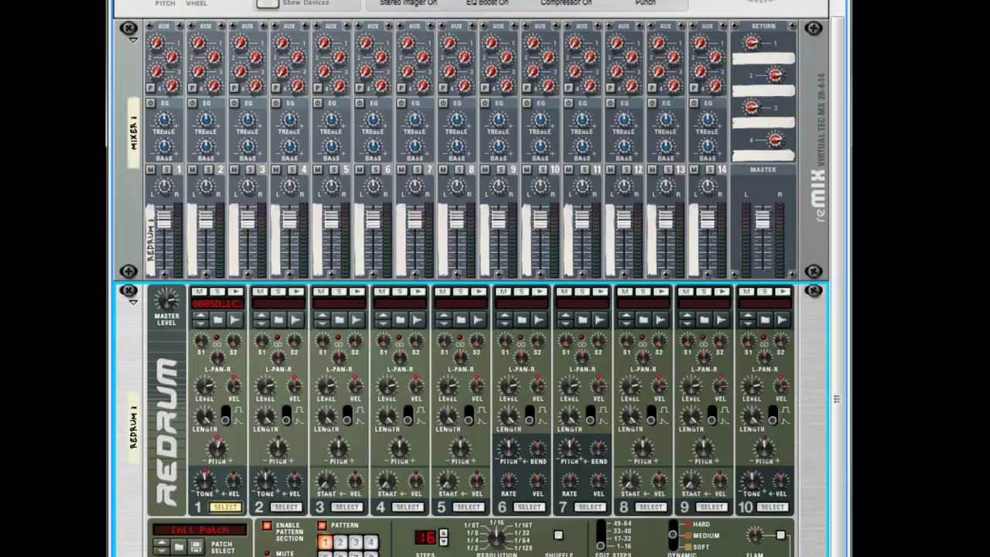
{"action": "left_click", "coordinate": [236, 292]}
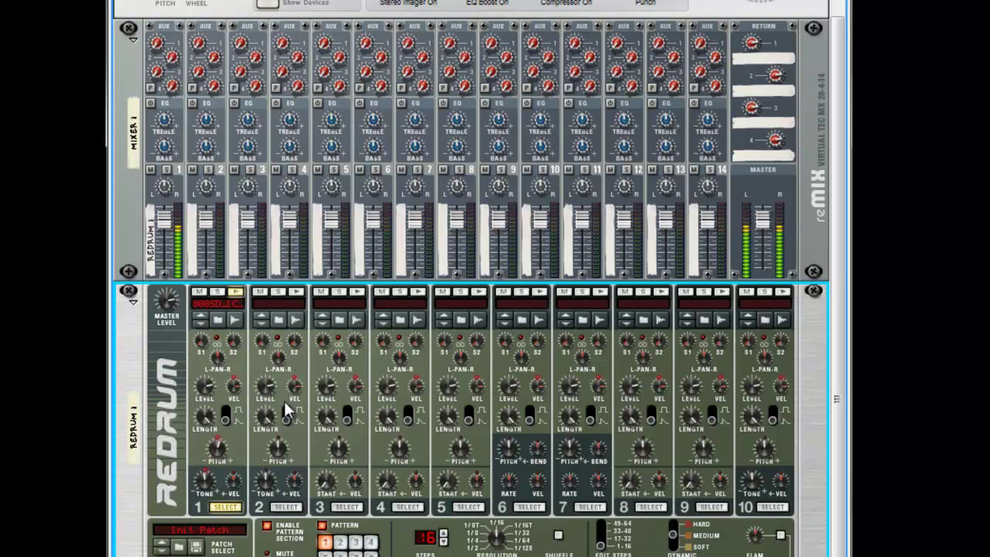
Step: Browse drum 2's sample slot to Beat Tools > Drum samples > Pastor Troy Drumkit N Samples
{"action": "left_click", "coordinate": [279, 317]}
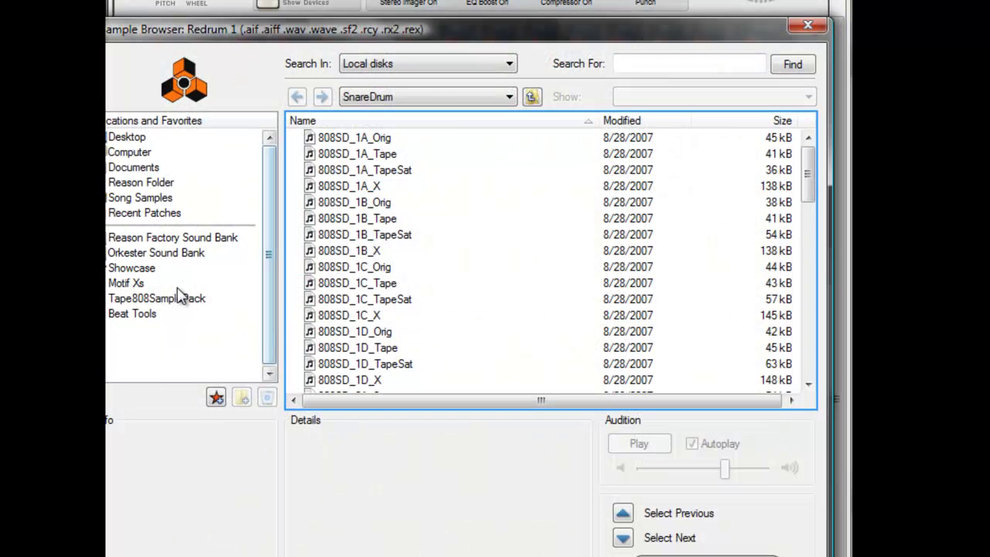
{"action": "left_click", "coordinate": [138, 312]}
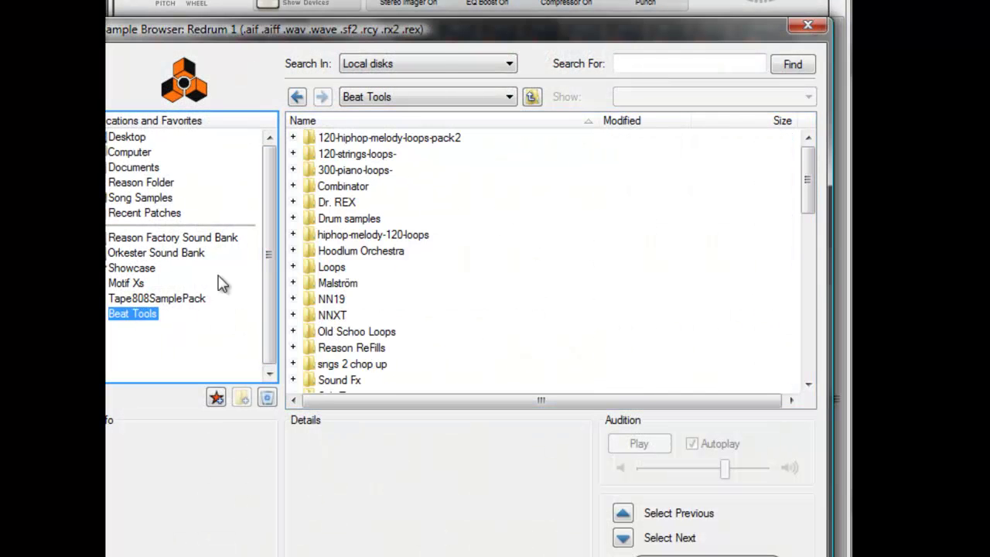
{"action": "double_click", "coordinate": [347, 217]}
{"action": "scroll", "coordinate": [392, 314], "scroll_direction": "down", "scroll_amount": 1}
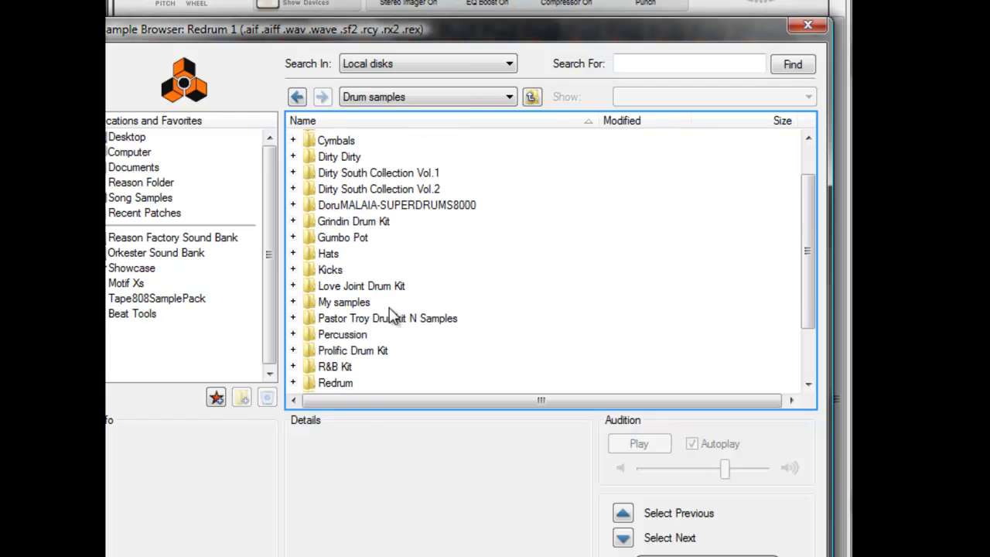
{"action": "left_click", "coordinate": [372, 308]}
{"action": "left_click", "coordinate": [367, 319]}
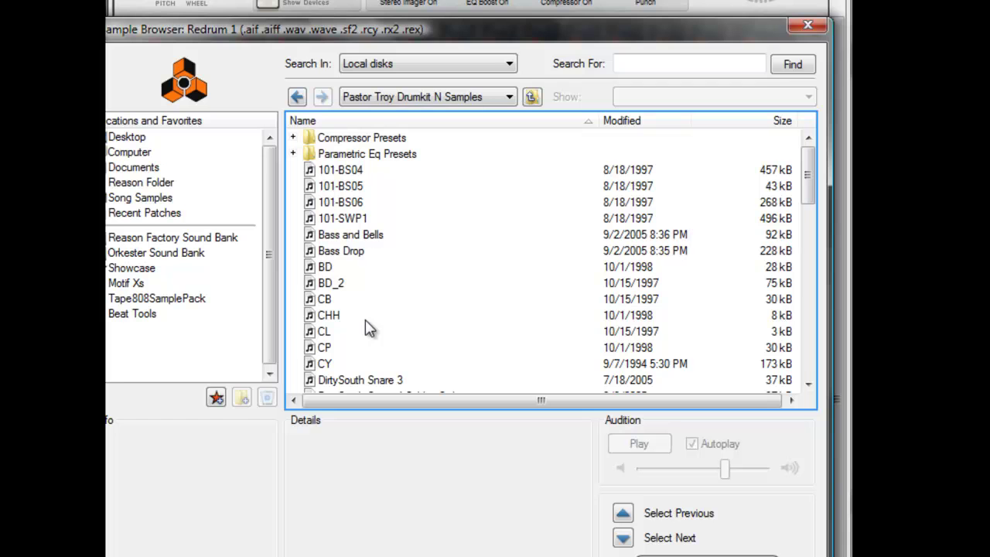
Step: Audition the DirtySouth snares and select DirtySouth Snare 4 Soldier Style
{"action": "scroll", "coordinate": [381, 291], "scroll_direction": "down", "scroll_amount": 1}
{"action": "scroll", "coordinate": [383, 294], "scroll_direction": "up", "scroll_amount": 1}
{"action": "scroll", "coordinate": [387, 296], "scroll_direction": "down", "scroll_amount": 1}
{"action": "left_click", "coordinate": [387, 358]}
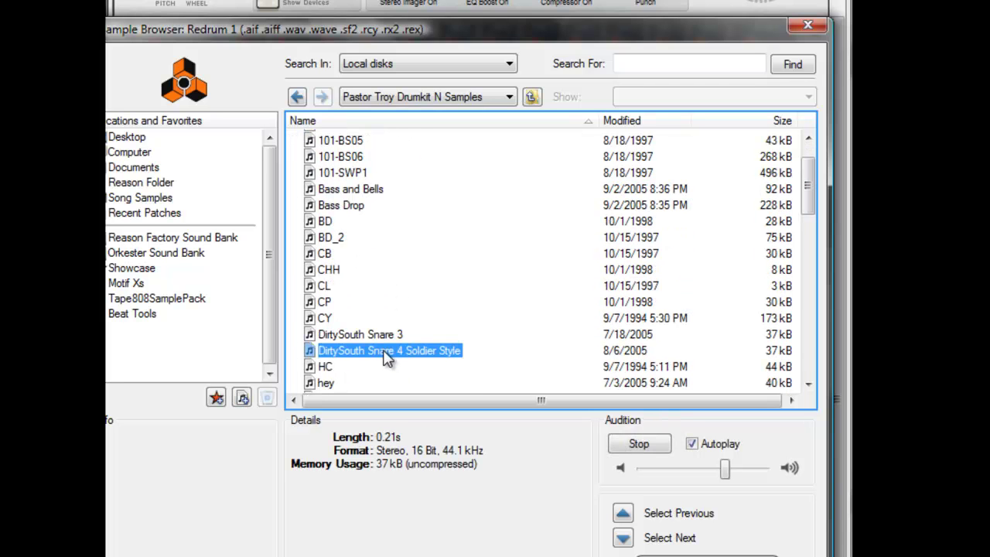
{"action": "left_click", "coordinate": [372, 333]}
{"action": "left_click", "coordinate": [377, 352]}
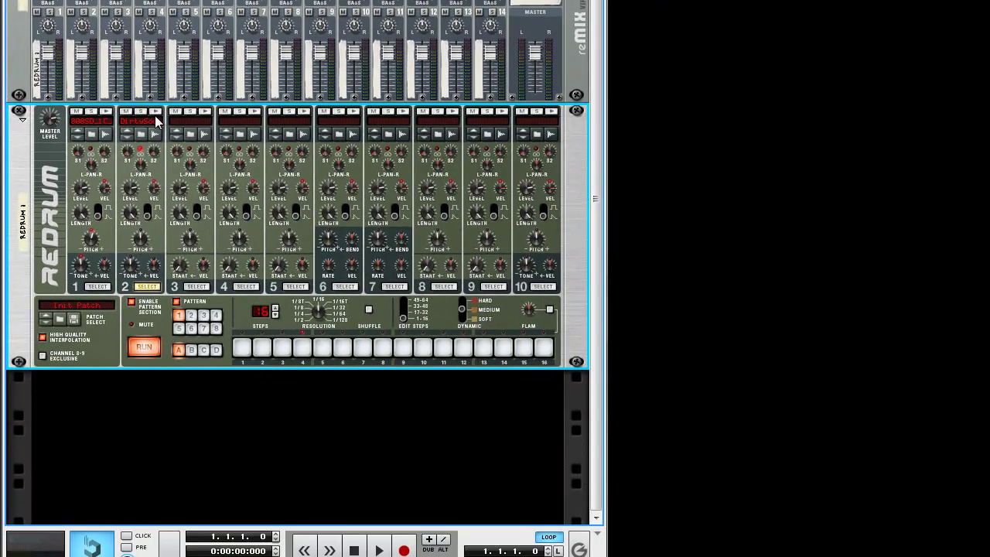
Step: Check drum 2's loaded DirtySouth snare, then turn its Pitch knob down to -6
{"action": "left_click", "coordinate": [155, 120]}
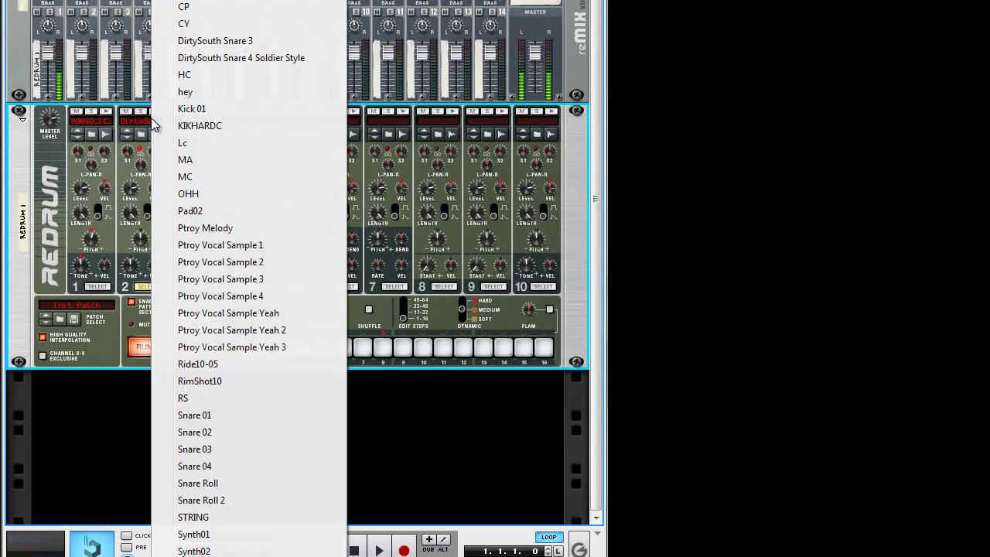
{"action": "left_click", "coordinate": [129, 179]}
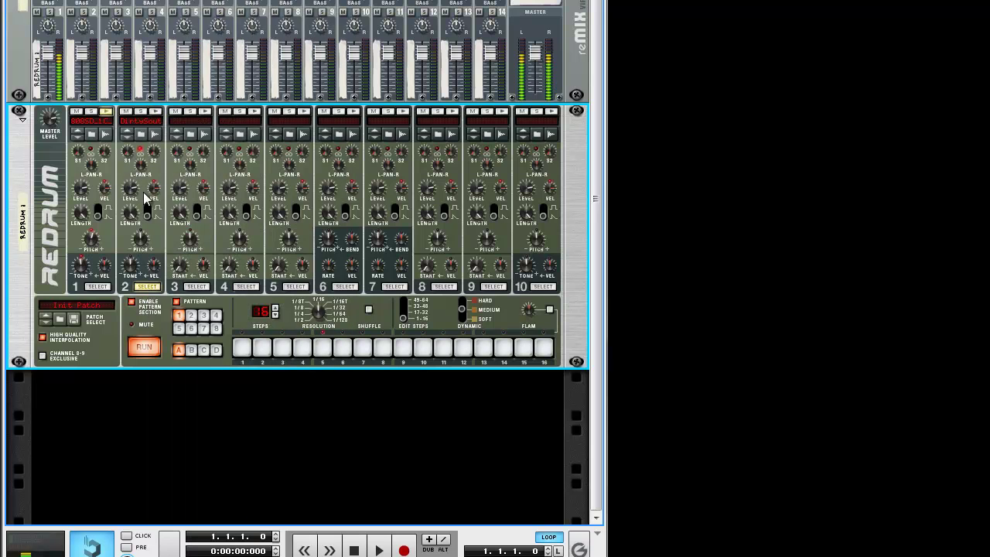
{"action": "mouse_move", "coordinate": [138, 235]}
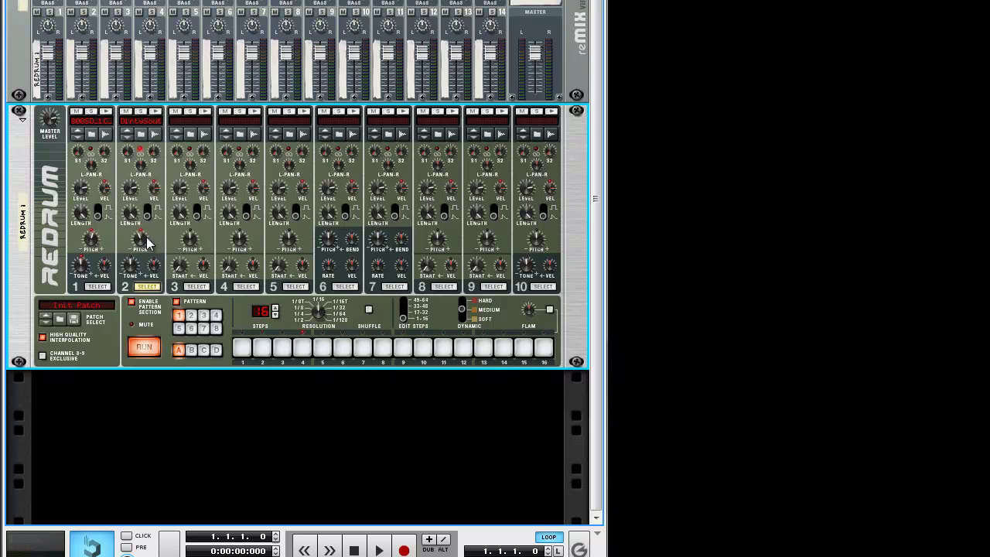
{"action": "left_click_drag", "start_coordinate": [138, 239], "coordinate": [137, 247]}
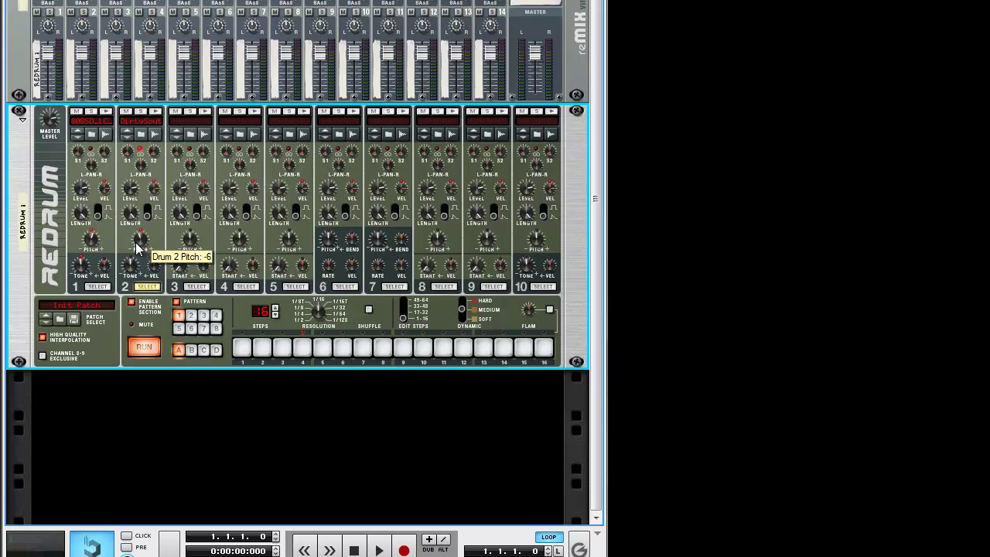
Step: Cable drum 1's Gate Out to drum 2's Gate In, then set drum 2's pitch to 16
{"action": "key", "text": "Tab"}
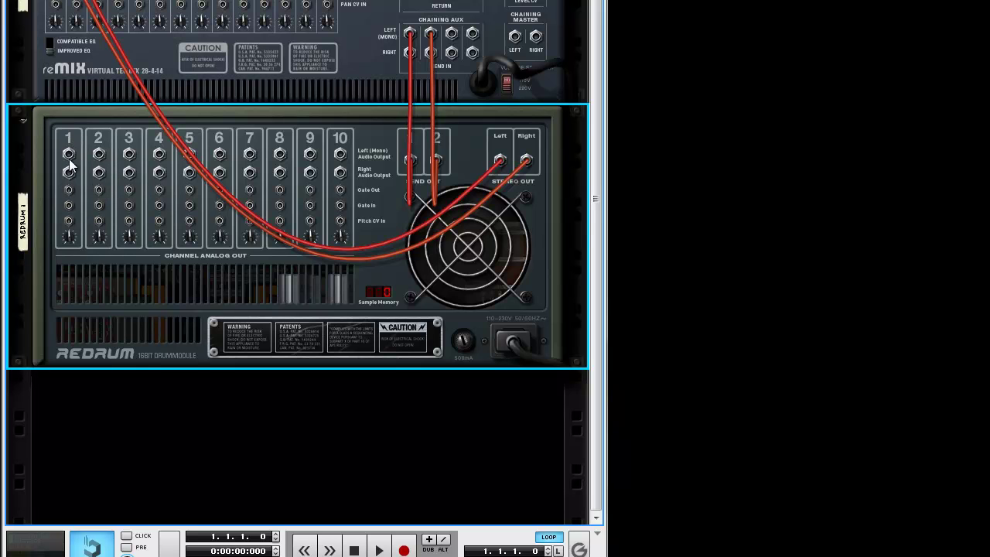
{"action": "left_click_drag", "start_coordinate": [69, 192], "coordinate": [99, 204]}
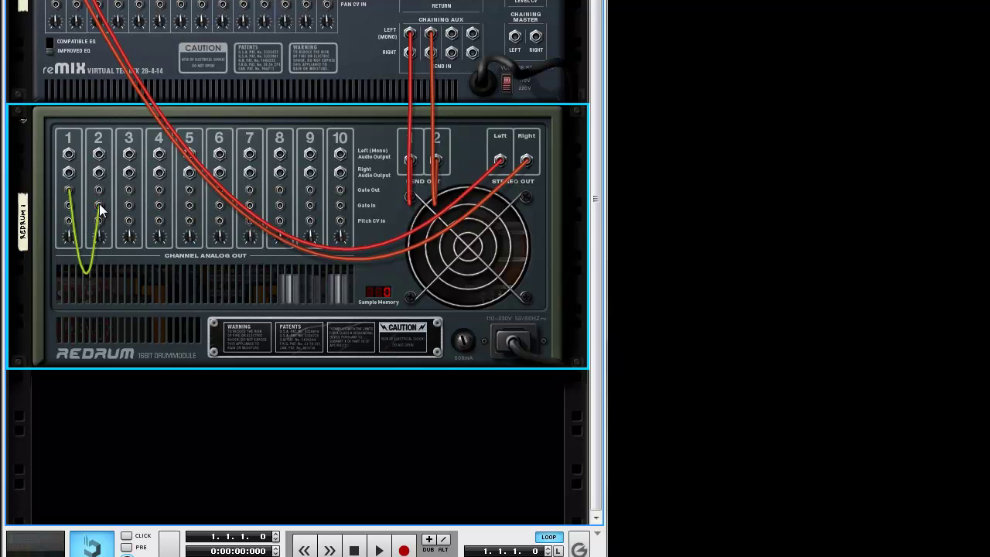
{"action": "key", "text": "Tab"}
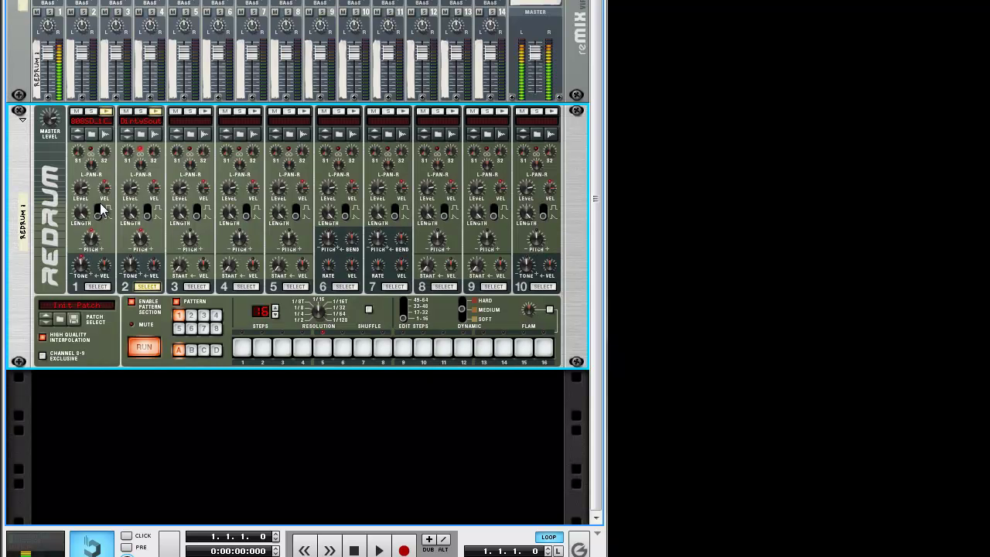
{"action": "mouse_move", "coordinate": [140, 240]}
{"action": "left_mouse_down"}
{"action": "mouse_move", "coordinate": [140, 229]}
{"action": "mouse_move", "coordinate": [138, 237]}
{"action": "left_mouse_up"}
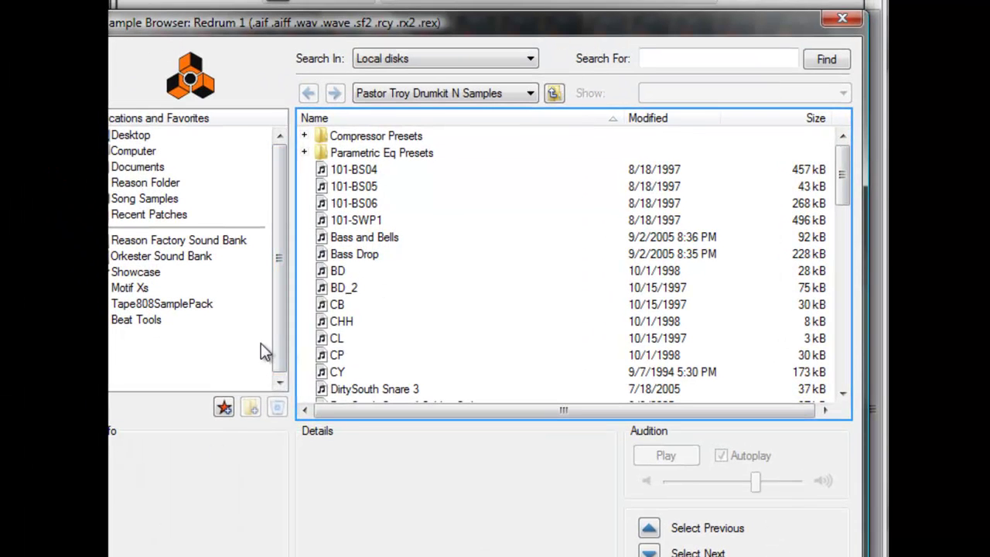
Step: Browse to Beat Tools > Drum samples > DoruMALAIA-SUPERDRUMS8000 > SNARES > SNARES
{"action": "left_click", "coordinate": [149, 328]}
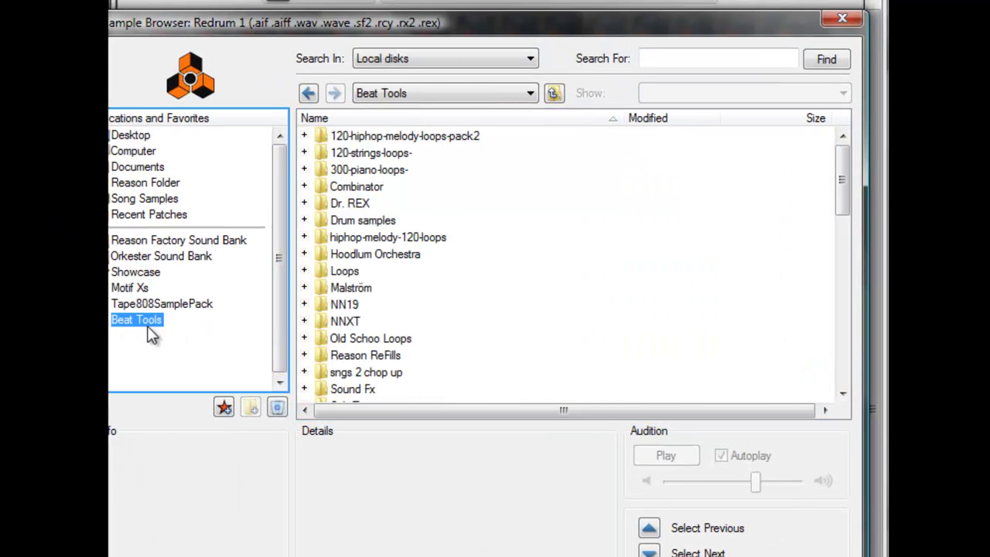
{"action": "double_click", "coordinate": [352, 219]}
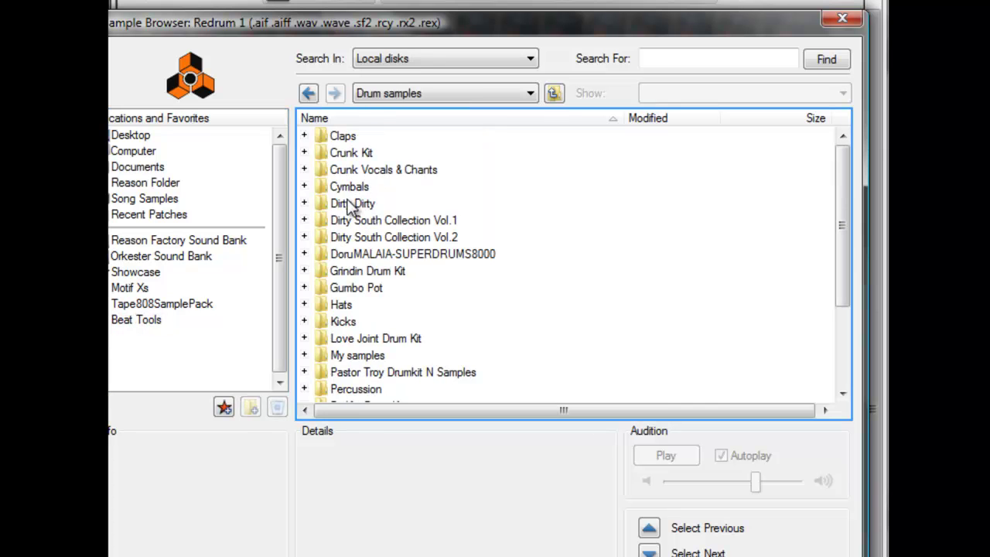
{"action": "scroll", "coordinate": [334, 286], "scroll_direction": "down", "scroll_amount": 2}
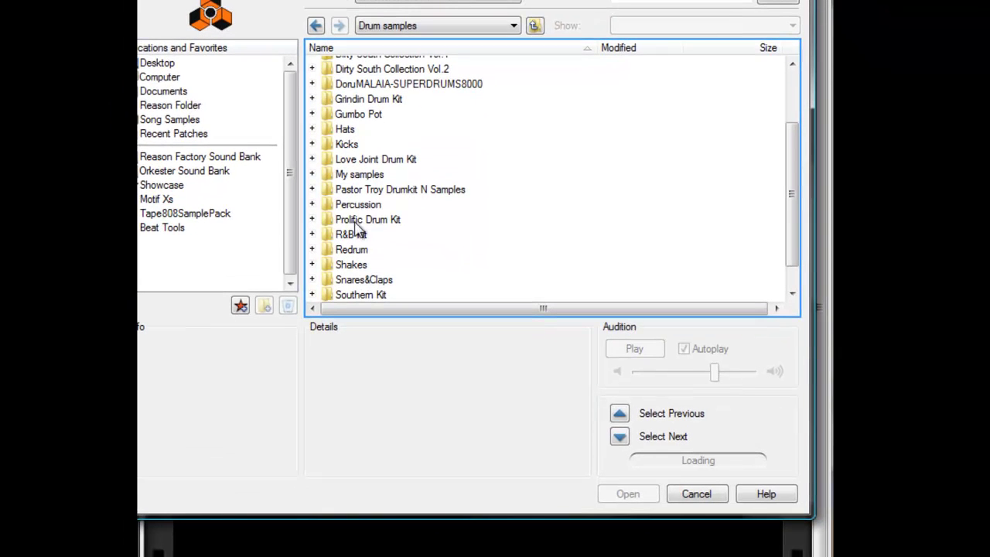
{"action": "left_click", "coordinate": [374, 85]}
{"action": "double_click", "coordinate": [375, 85]}
{"action": "scroll", "coordinate": [317, 268], "scroll_direction": "down", "scroll_amount": 6}
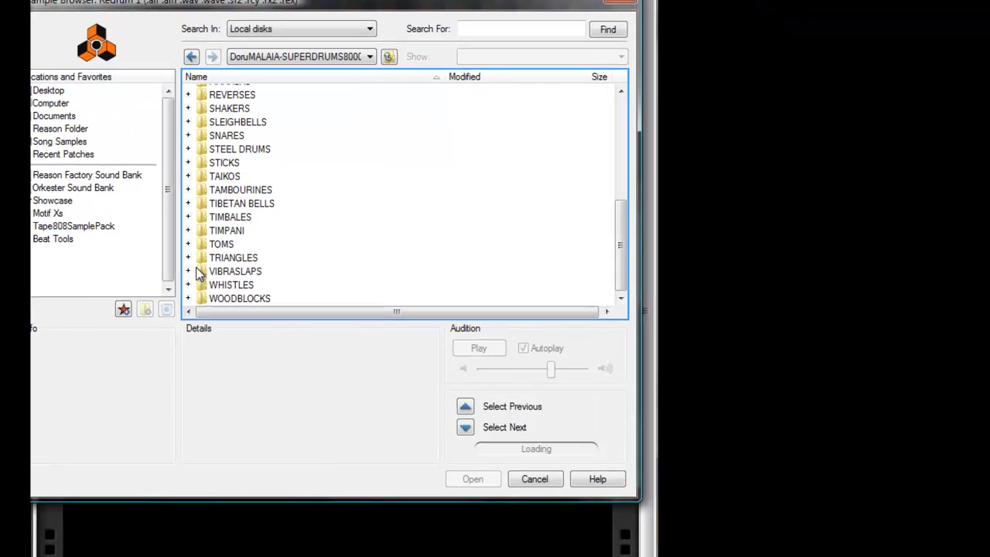
{"action": "left_click", "coordinate": [225, 138]}
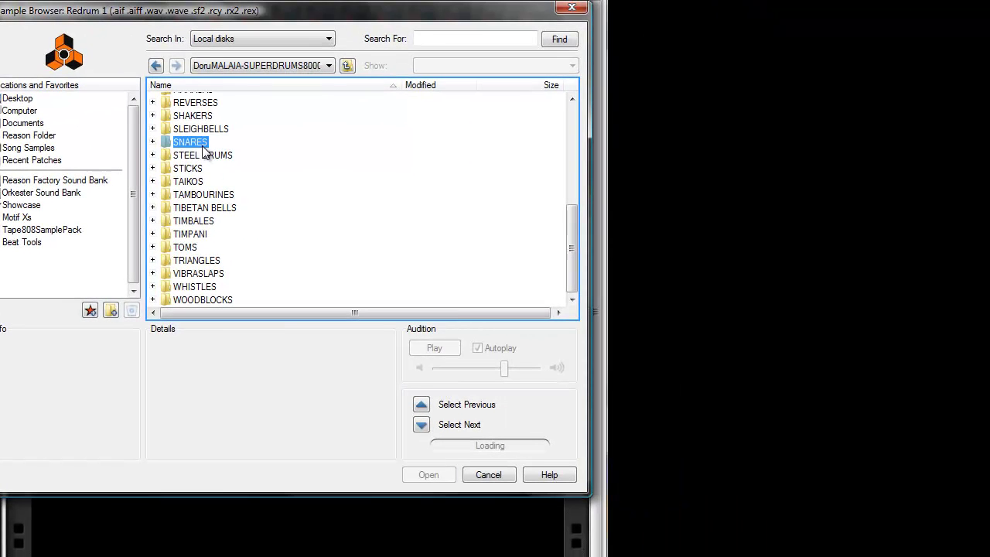
{"action": "double_click", "coordinate": [224, 138]}
{"action": "left_click", "coordinate": [192, 140]}
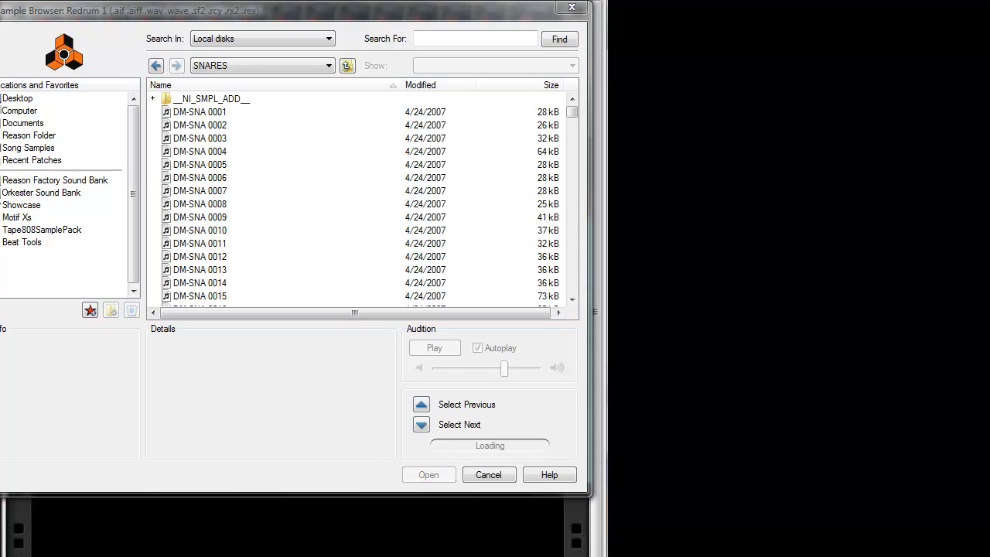
Step: Audition DM-SNA snares 0005 through 0054, settling on DM-SNA 0054
{"action": "left_click", "coordinate": [192, 164]}
{"action": "left_click", "coordinate": [195, 190]}
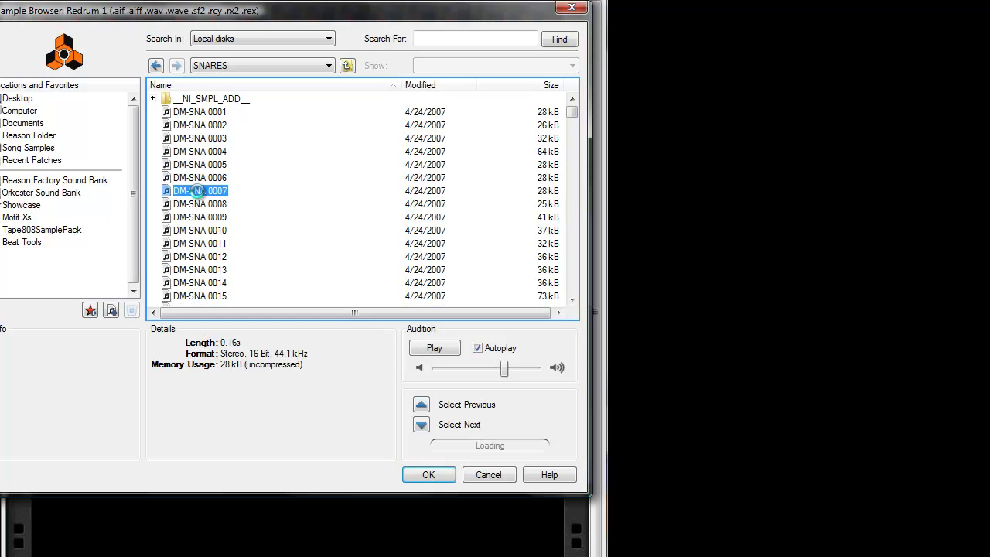
{"action": "left_click", "coordinate": [192, 234]}
{"action": "left_click", "coordinate": [194, 243]}
{"action": "scroll", "coordinate": [194, 248], "scroll_direction": "down", "scroll_amount": 3}
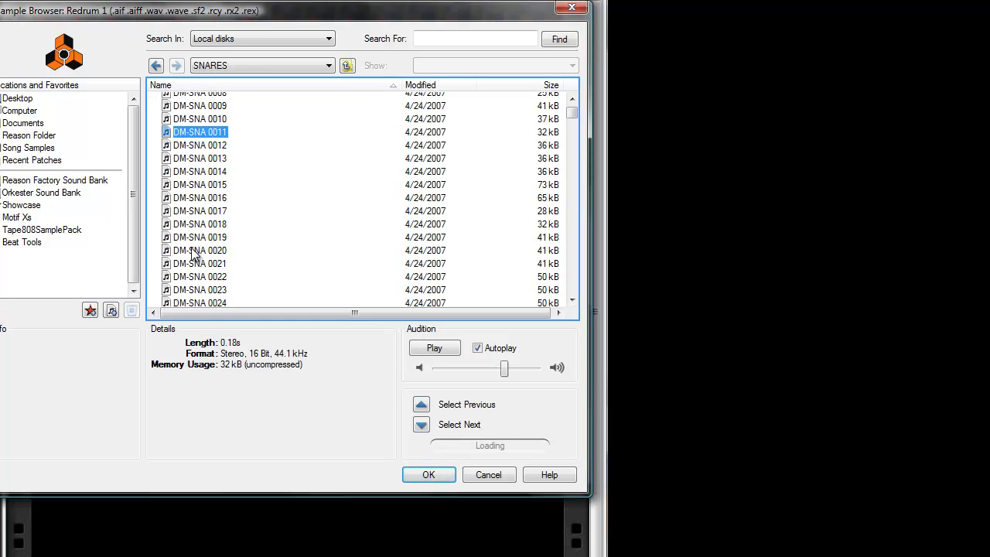
{"action": "left_click", "coordinate": [193, 253]}
{"action": "scroll", "coordinate": [192, 253], "scroll_direction": "down", "scroll_amount": 1}
{"action": "scroll", "coordinate": [192, 257], "scroll_direction": "down", "scroll_amount": 3}
{"action": "left_click", "coordinate": [194, 258]}
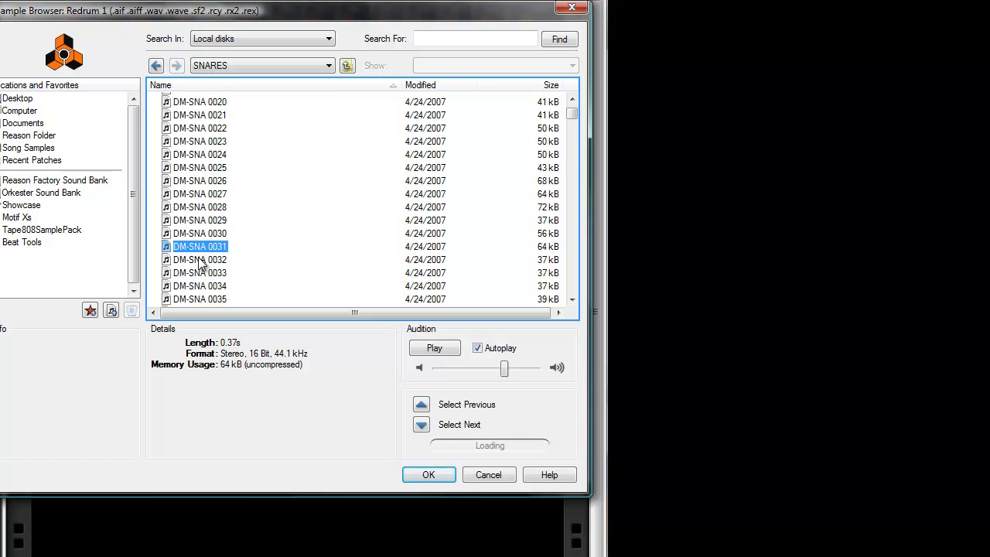
{"action": "left_click", "coordinate": [197, 260]}
{"action": "scroll", "coordinate": [193, 278], "scroll_direction": "down", "scroll_amount": 4}
{"action": "left_click", "coordinate": [190, 283]}
{"action": "scroll", "coordinate": [192, 290], "scroll_direction": "down", "scroll_amount": 3}
{"action": "left_click", "coordinate": [195, 288]}
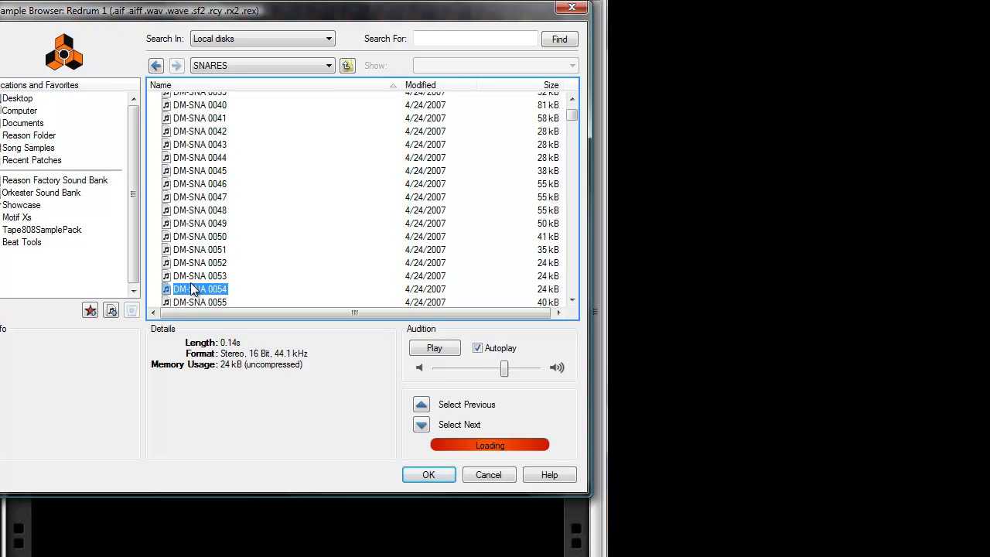
{"action": "scroll", "coordinate": [197, 288], "scroll_direction": "down", "scroll_amount": 2}
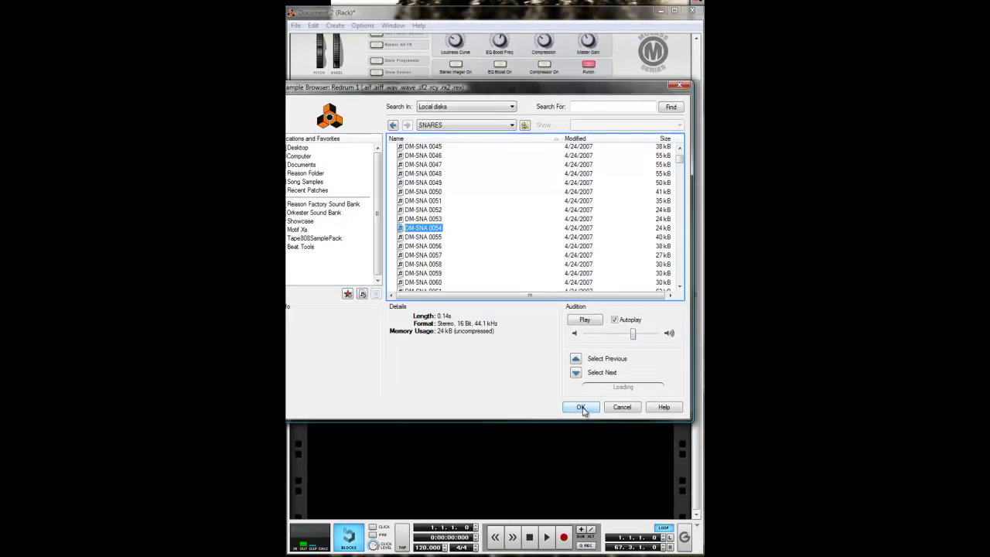
Step: Load DM-SNA 0054 into drum 3 and flip the rack to its rear cabling
{"action": "left_click", "coordinate": [429, 474]}
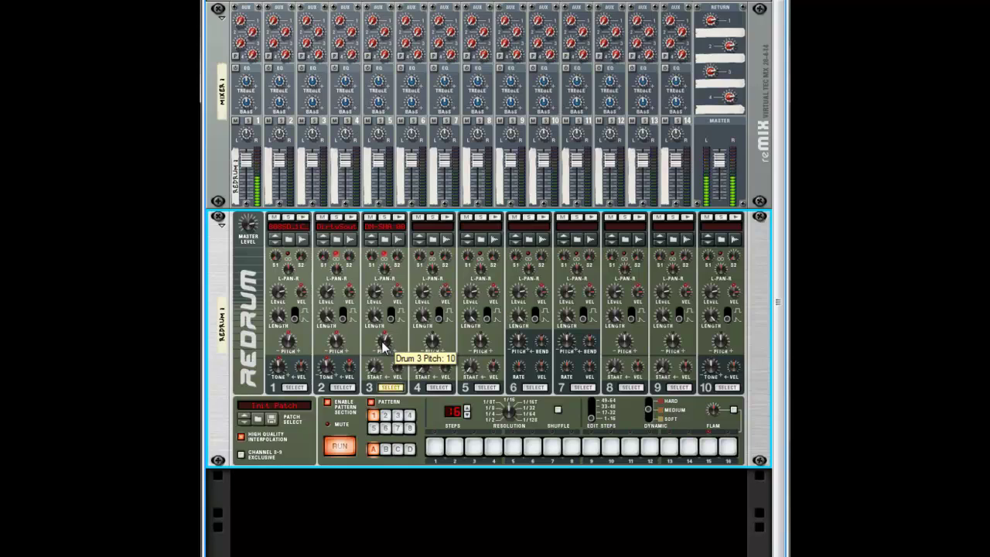
{"action": "key", "text": "Tab"}
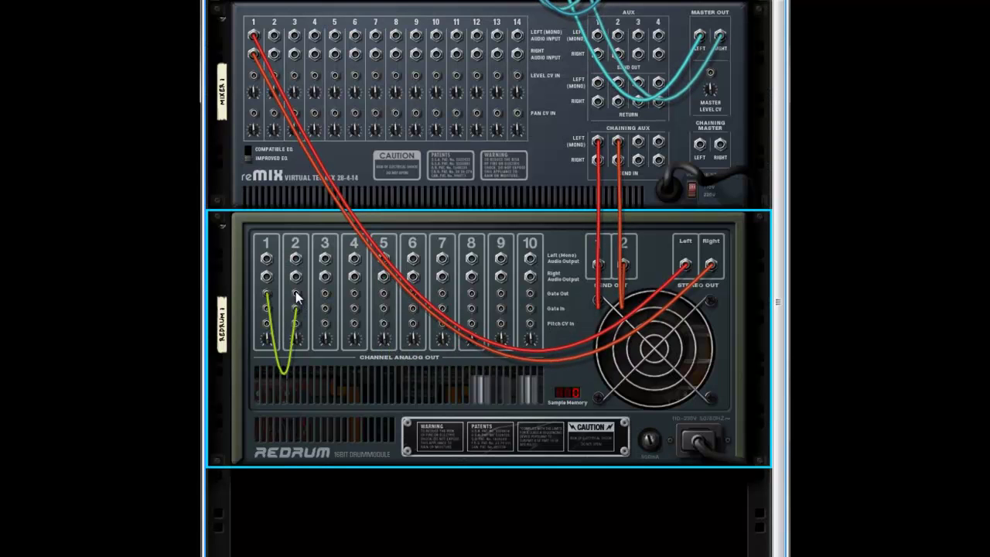
Step: Patch drum 2's Gate Out into drum 3's Gate In and compare drum 3 muted and unmuted
{"action": "left_click_drag", "start_coordinate": [297, 298], "coordinate": [327, 316]}
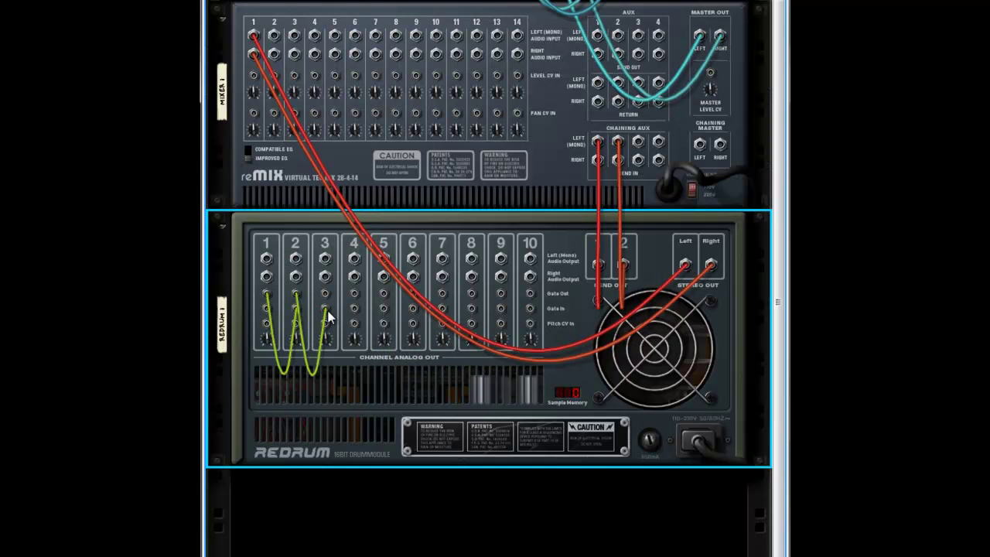
{"action": "key", "text": "Tab"}
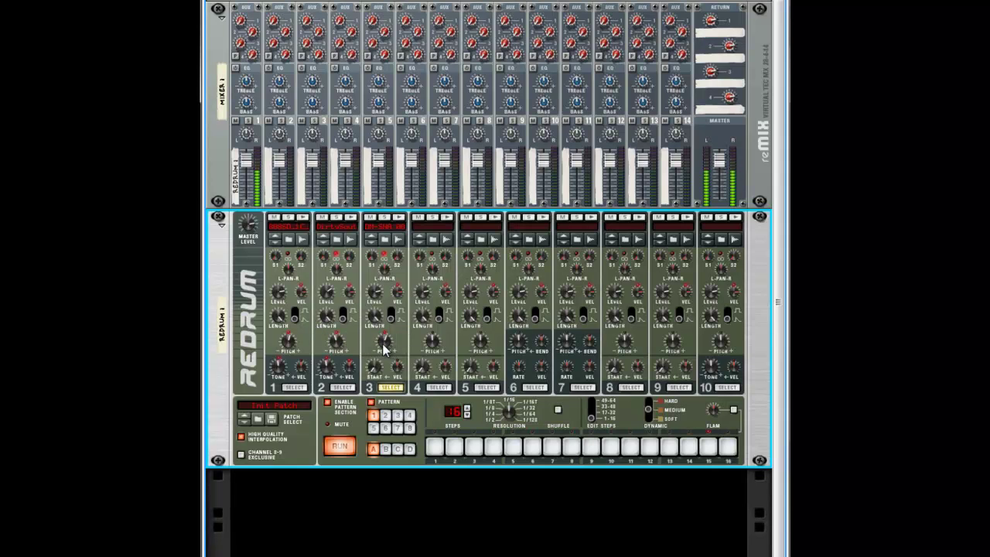
{"action": "mouse_move", "coordinate": [381, 352]}
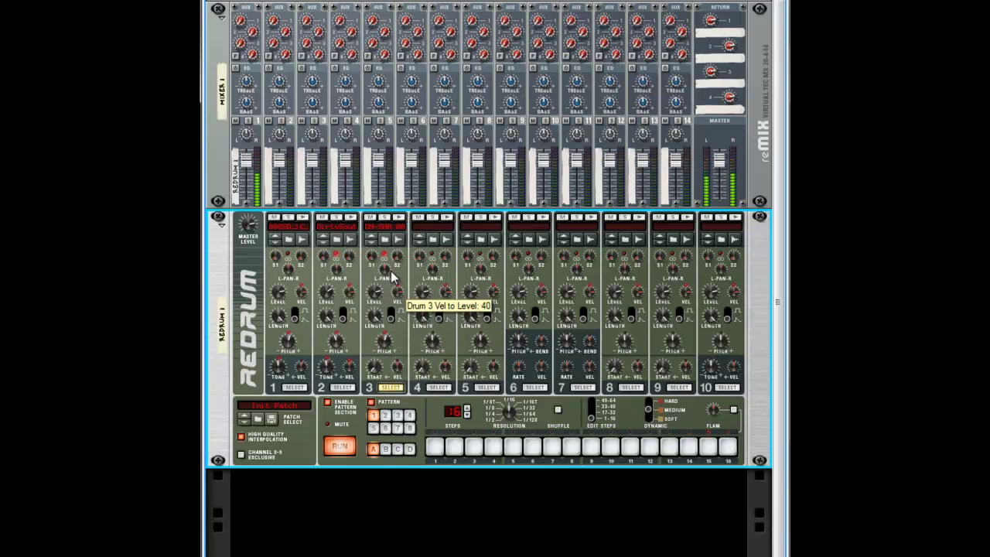
{"action": "left_click", "coordinate": [370, 217]}
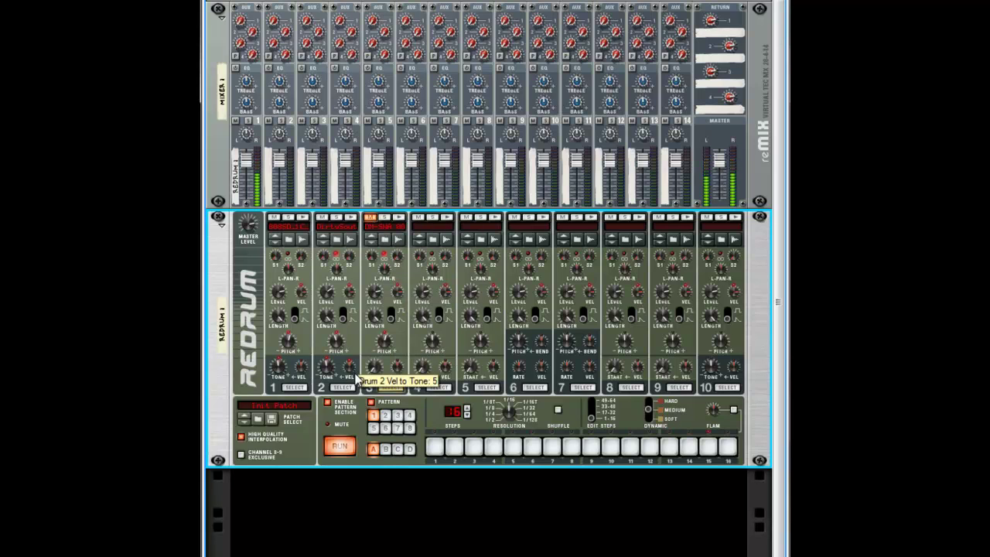
{"action": "left_click", "coordinate": [370, 218]}
Step: Mute and unmute drum 2, then stop playback and close Document 2
{"action": "left_click", "coordinate": [329, 220]}
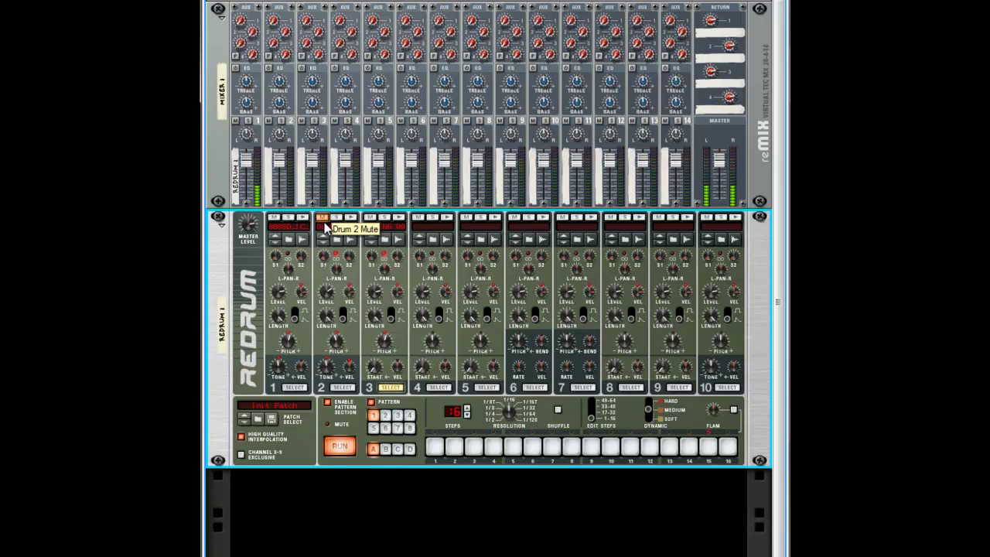
{"action": "left_click", "coordinate": [323, 220]}
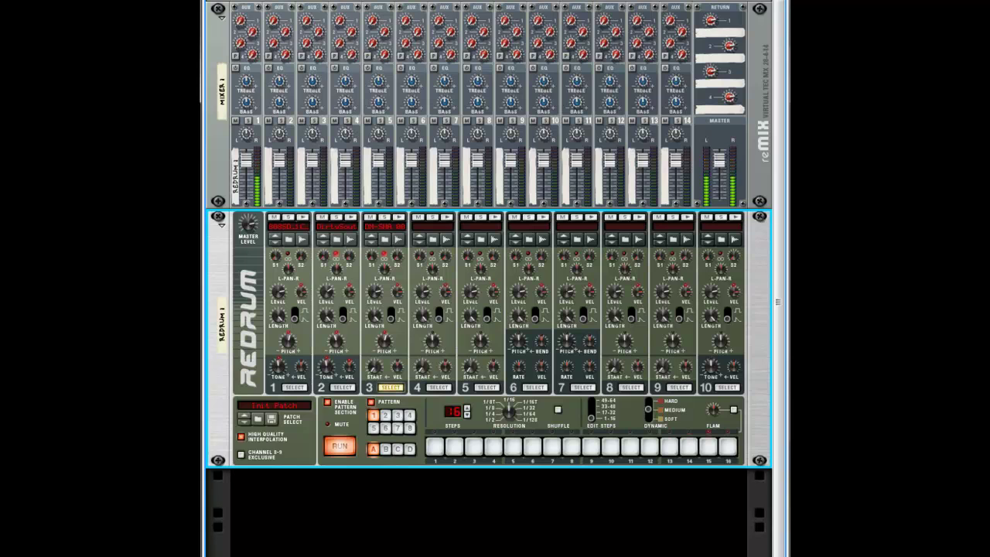
{"action": "key", "text": "space"}
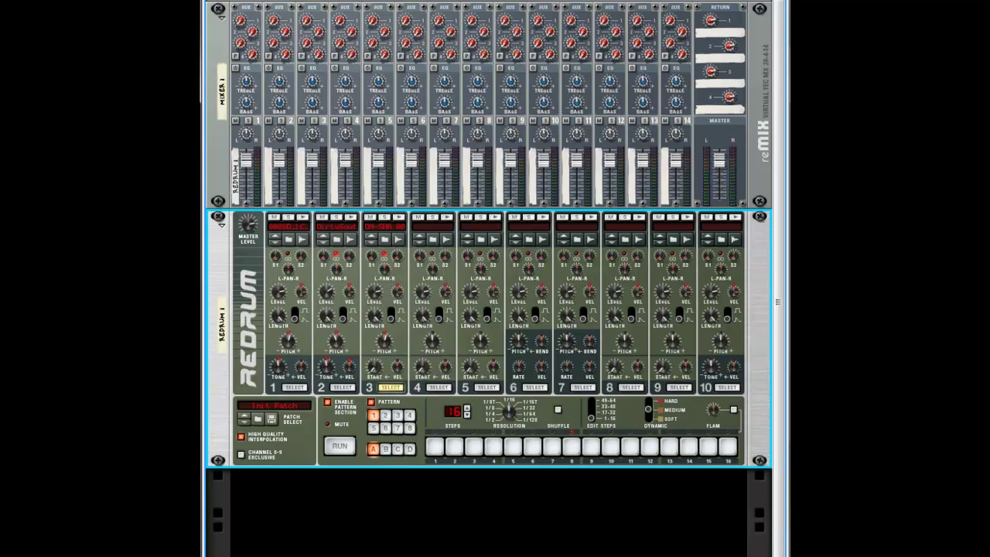
{"action": "key", "text": "ctrl+w"}
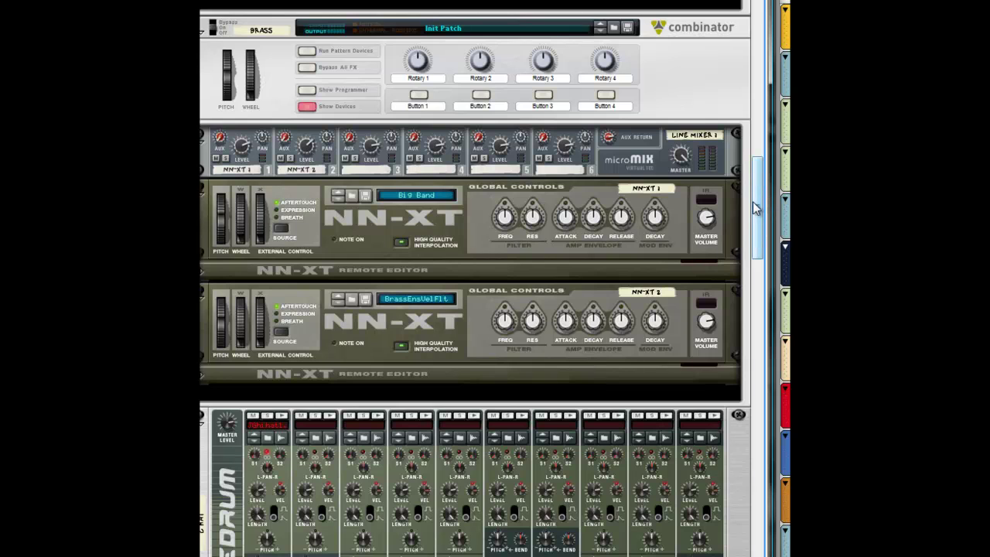
Step: Solo channel 6 (BRASS) on the reMix mixer
{"action": "left_click_drag", "start_coordinate": [759, 208], "coordinate": [758, 16]}
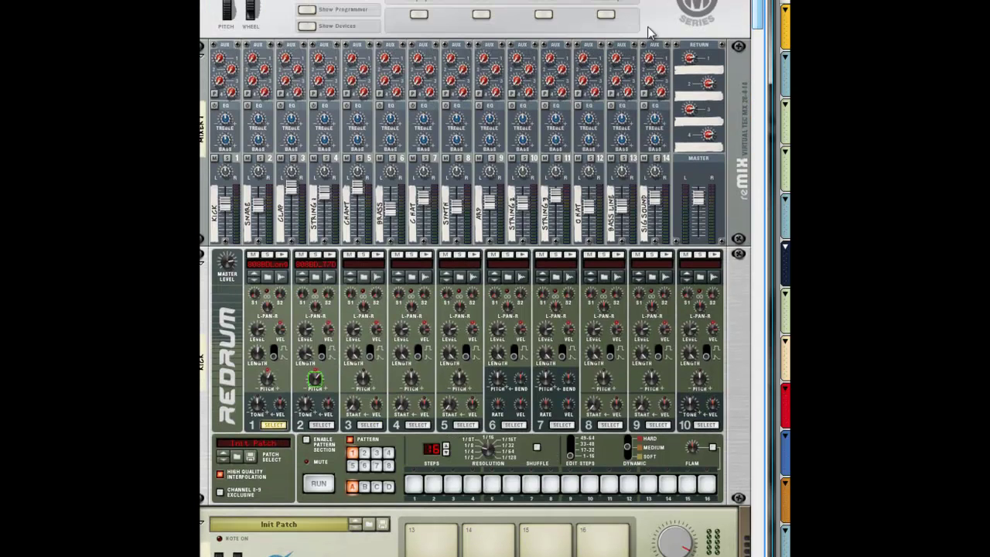
{"action": "left_click", "coordinate": [392, 159]}
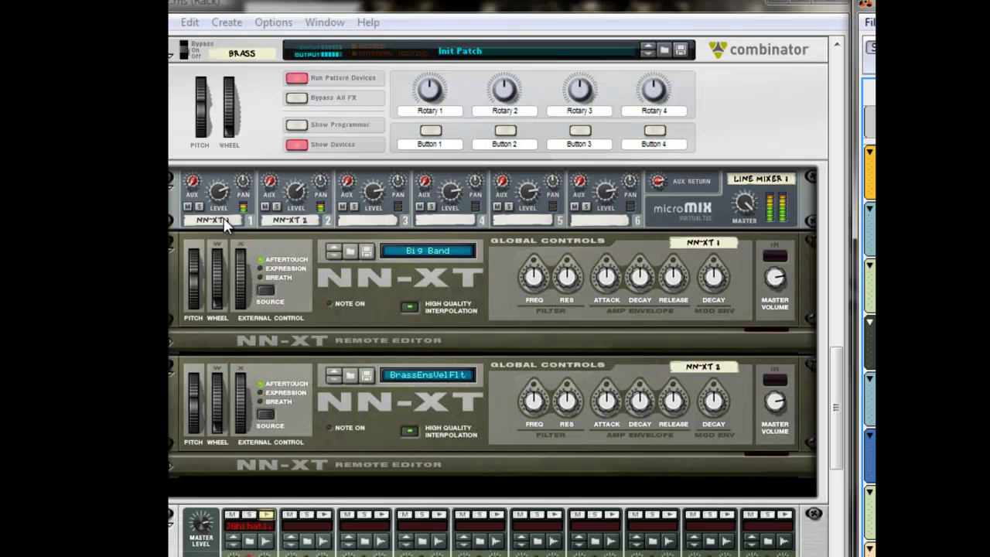
Step: Solo micromix channels 1 and 2 in turn to audition each brass NN-XT layer, ending with neither soloed
{"action": "left_click", "coordinate": [171, 346]}
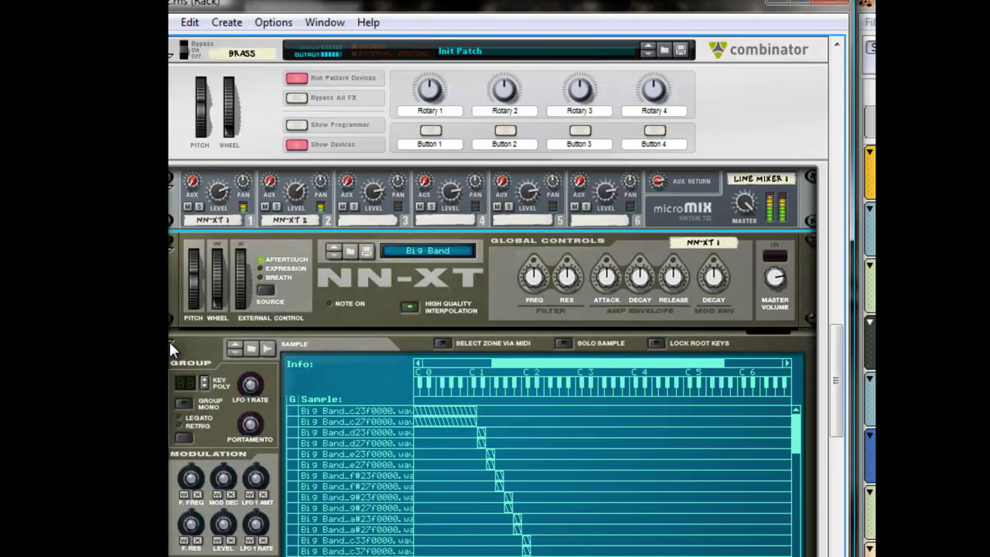
{"action": "left_click", "coordinate": [170, 342]}
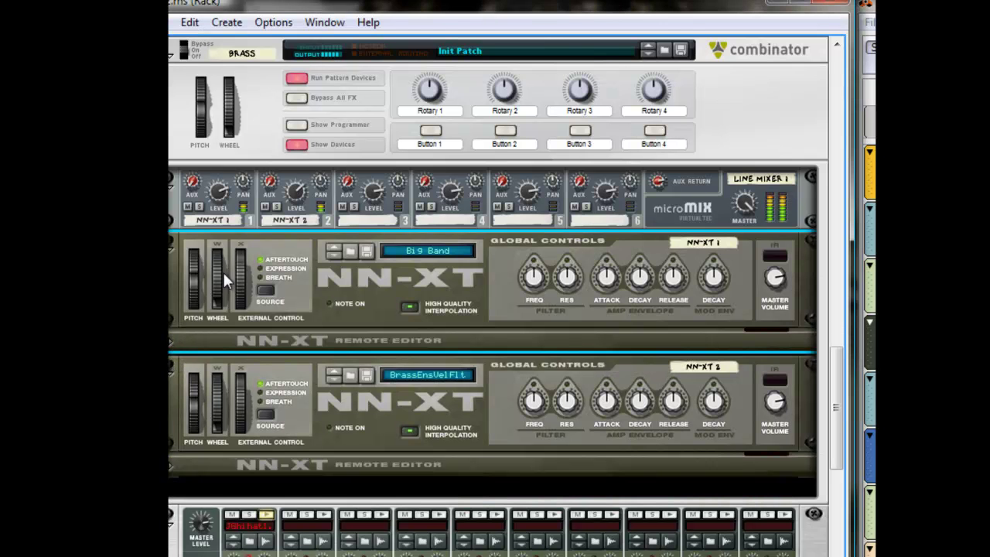
{"action": "left_click", "coordinate": [277, 207]}
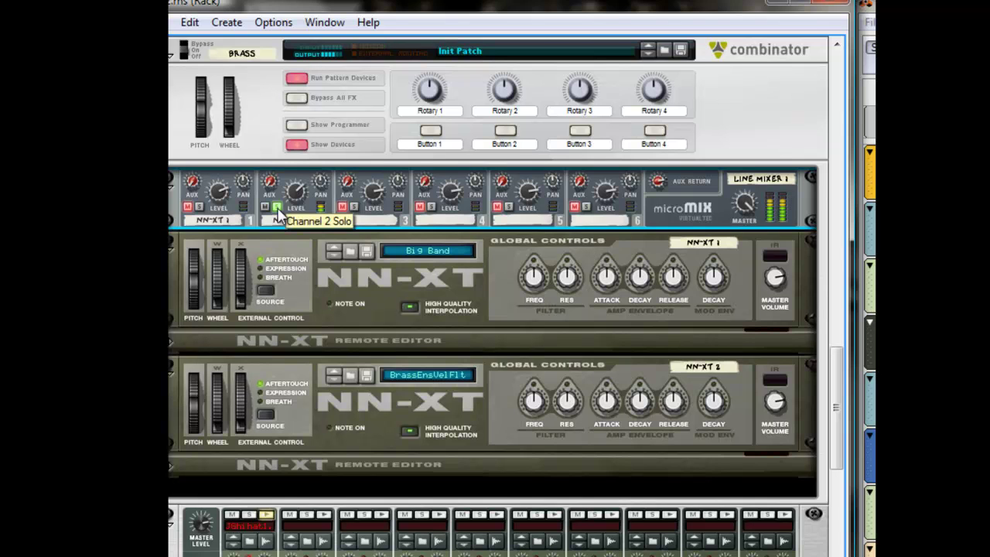
{"action": "left_click", "coordinate": [277, 208]}
{"action": "left_click", "coordinate": [200, 207]}
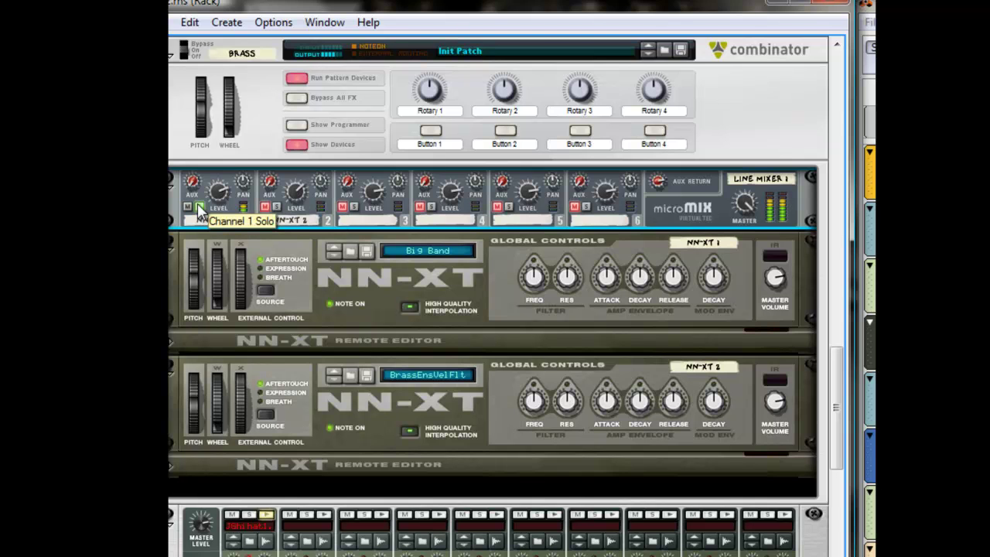
{"action": "left_click", "coordinate": [199, 208]}
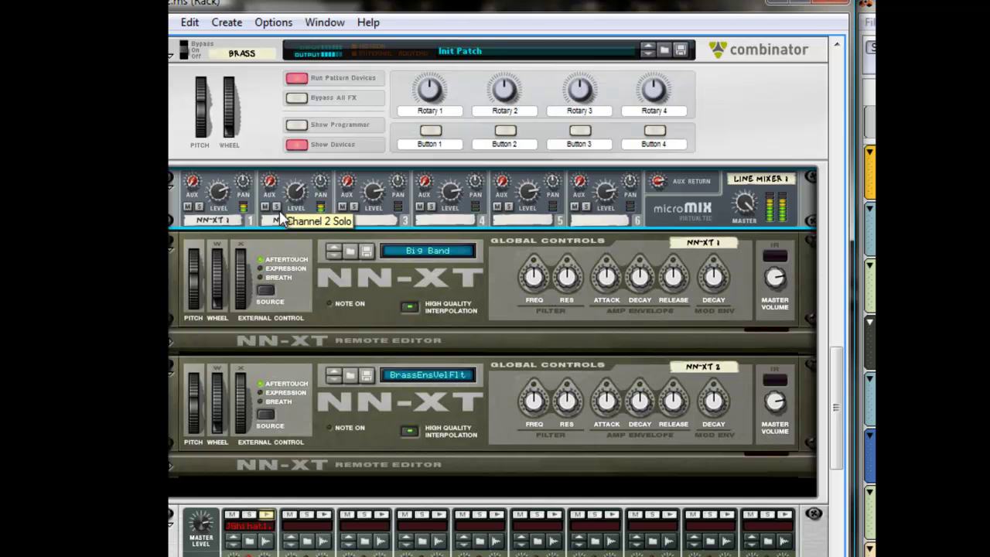
{"action": "left_click", "coordinate": [277, 207]}
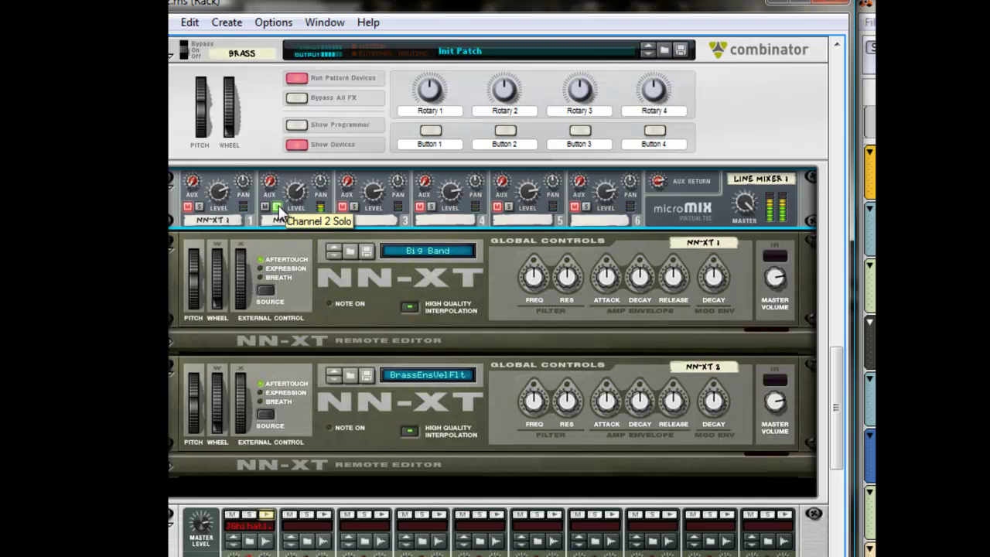
{"action": "left_click", "coordinate": [276, 207]}
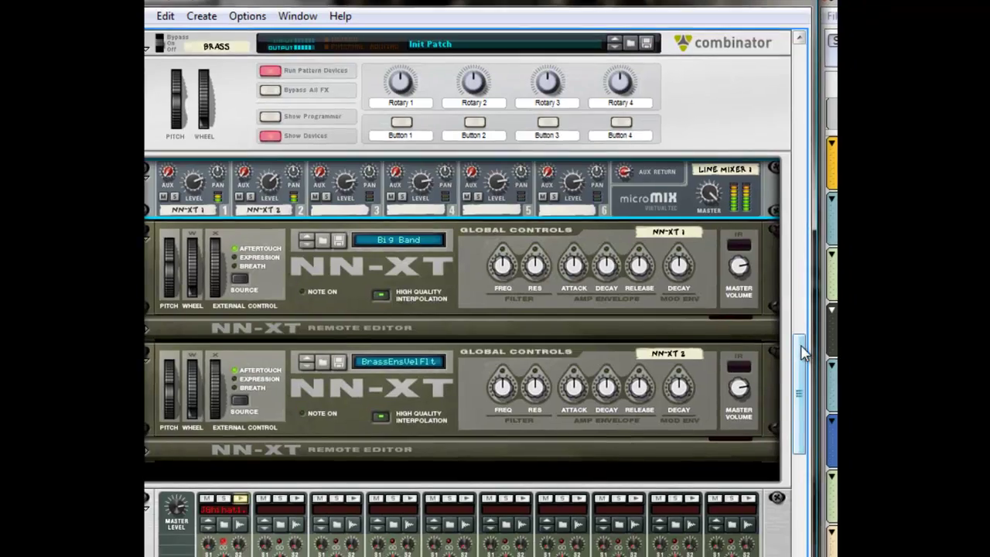
{"action": "left_click_drag", "start_coordinate": [837, 366], "coordinate": [855, 305]}
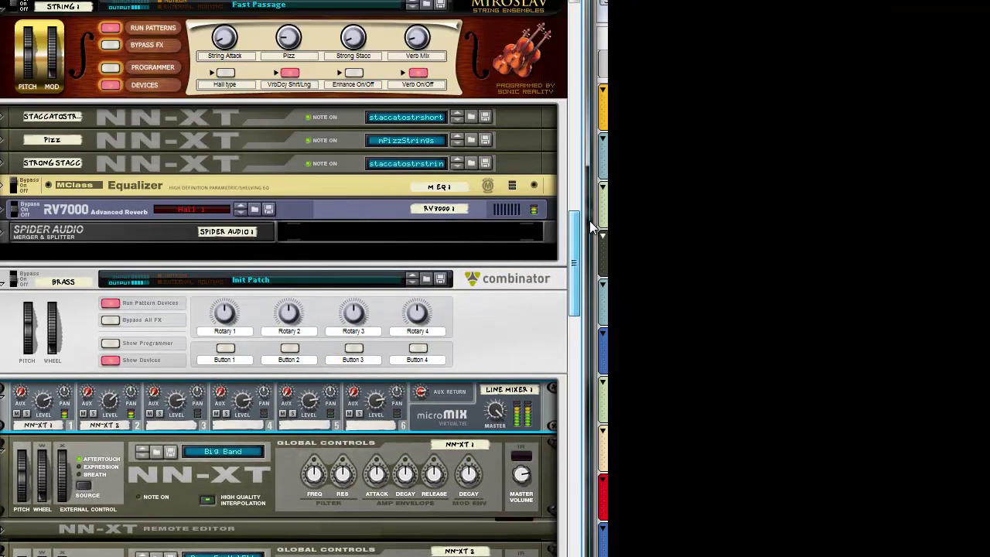
Step: Show the CLAP Kong's drum module and effects to reveal its layered clap samples
{"action": "left_click_drag", "start_coordinate": [589, 221], "coordinate": [590, 140]}
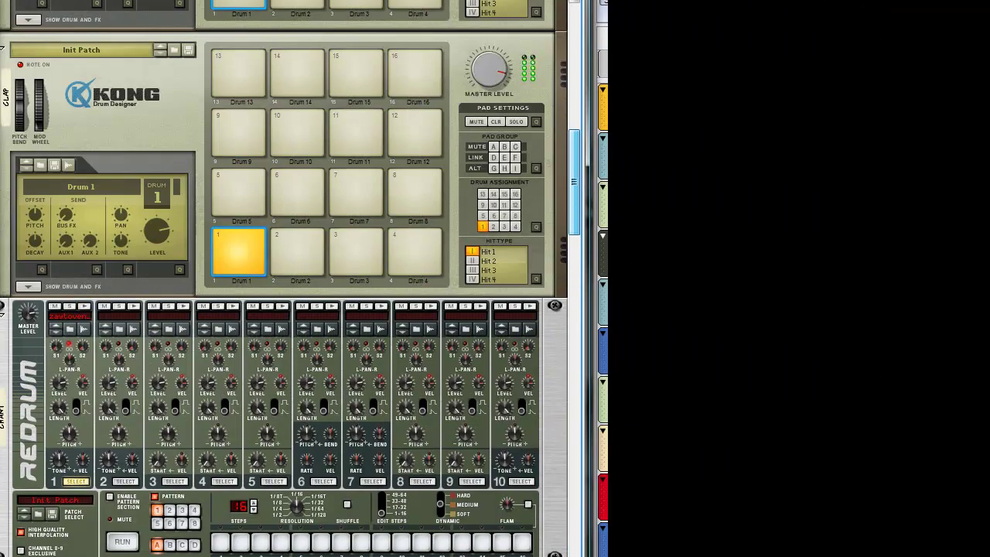
{"action": "scroll", "coordinate": [60, 389], "scroll_direction": "up", "scroll_amount": 8}
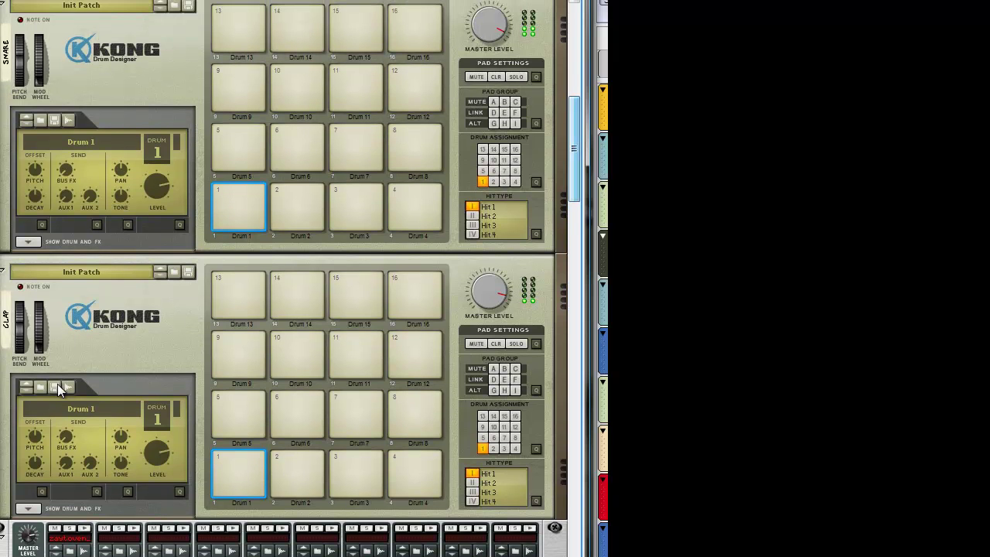
{"action": "left_click", "coordinate": [33, 508]}
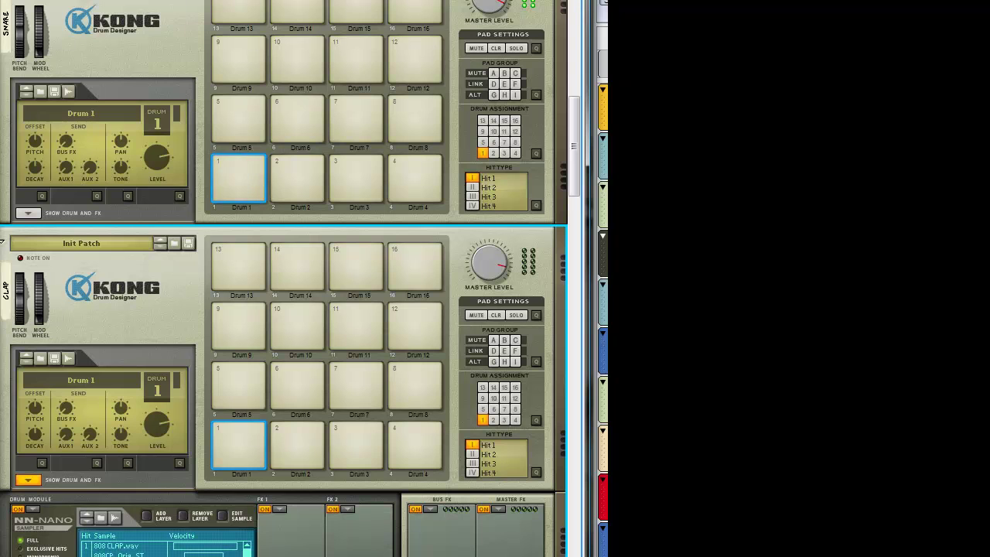
Step: Solo channel 3 (Clap) on the reMix mixer
{"action": "left_click_drag", "start_coordinate": [583, 151], "coordinate": [581, 54]}
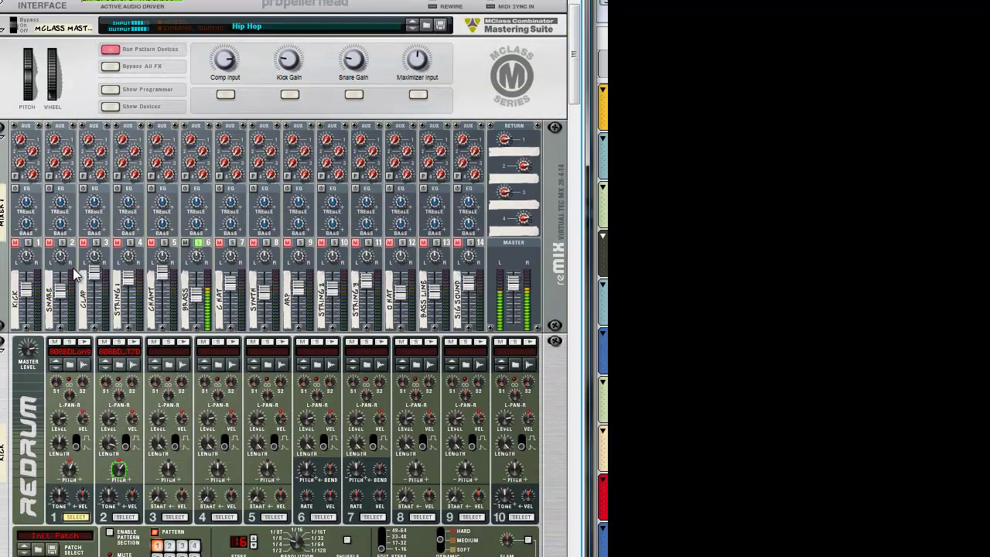
{"action": "left_click", "coordinate": [96, 242]}
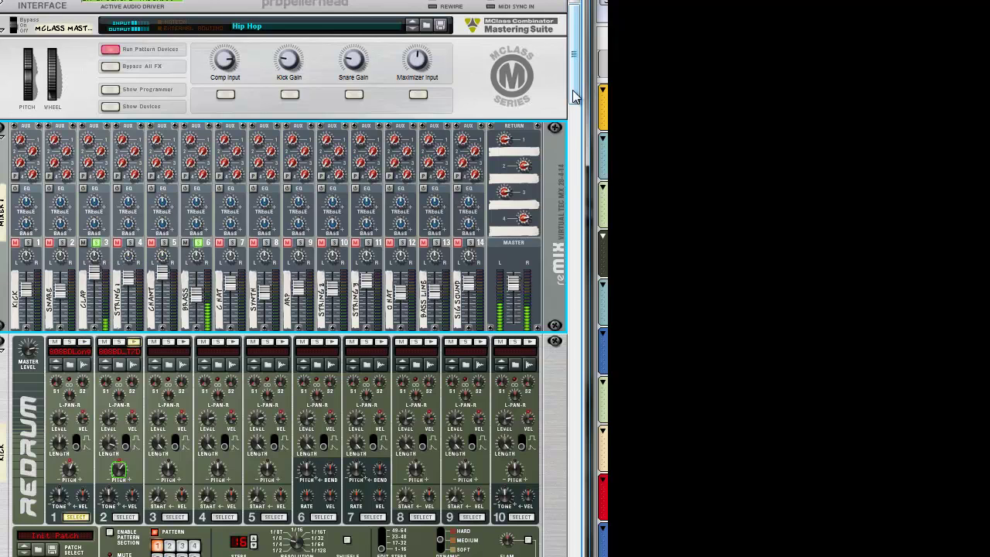
{"action": "scroll", "coordinate": [576, 89], "scroll_direction": "down", "scroll_amount": 10}
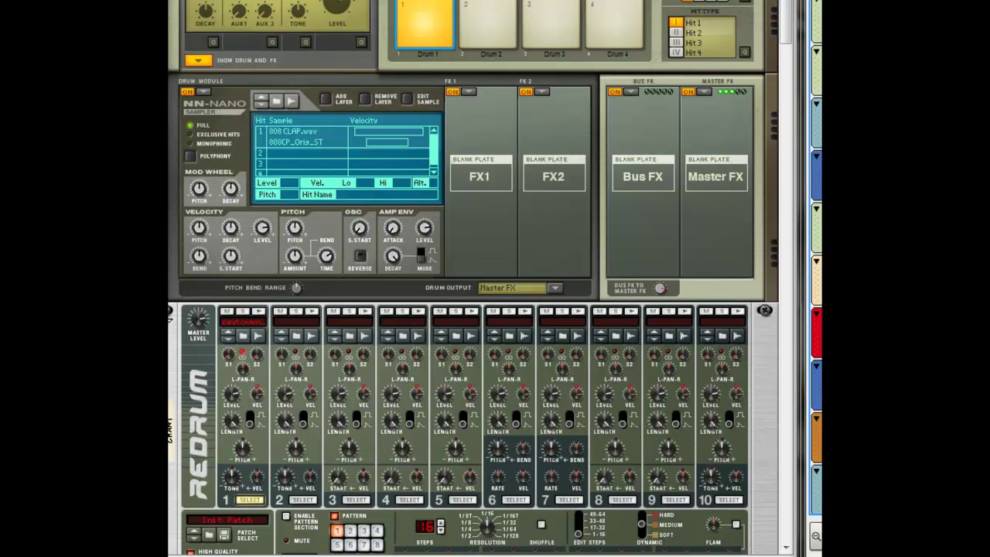
{"action": "scroll", "coordinate": [240, 302], "scroll_direction": "down", "scroll_amount": 2}
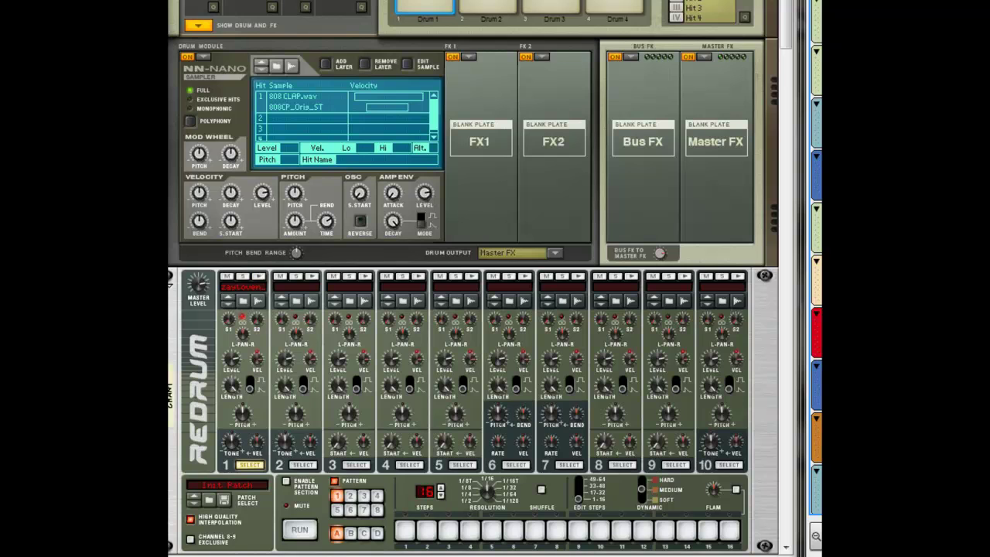
{"action": "scroll", "coordinate": [764, 151], "scroll_direction": "down", "scroll_amount": 8}
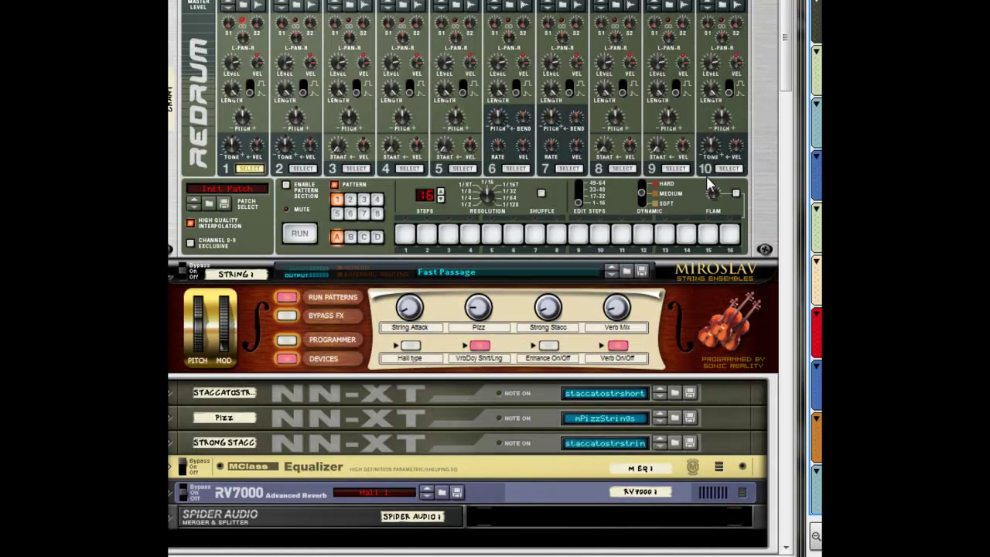
Step: Unsolo channel 6 (Brass) and solo channel 13 (Bass Line) on the reMix mixer
{"action": "scroll", "coordinate": [480, 279], "scroll_direction": "down", "scroll_amount": 10}
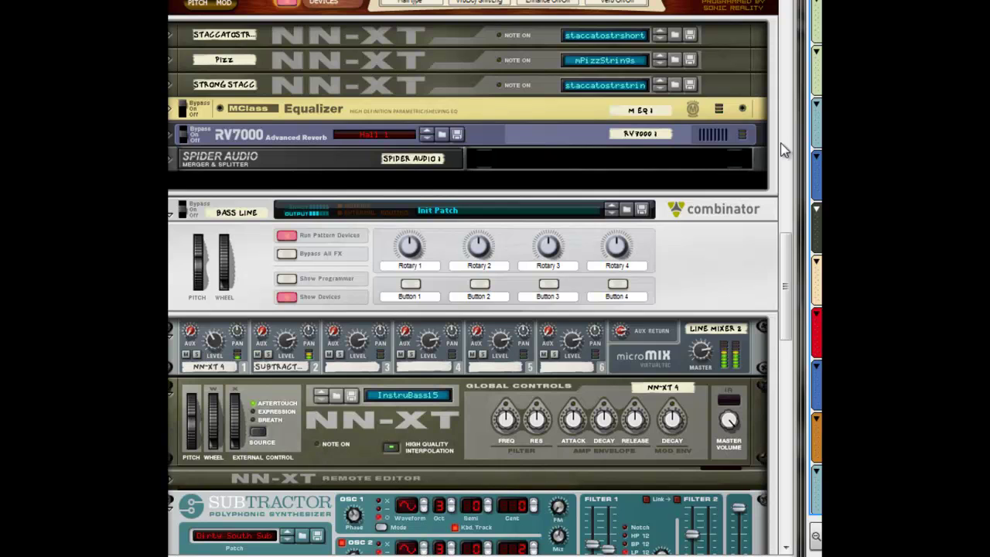
{"action": "left_click_drag", "start_coordinate": [783, 267], "coordinate": [783, 132]}
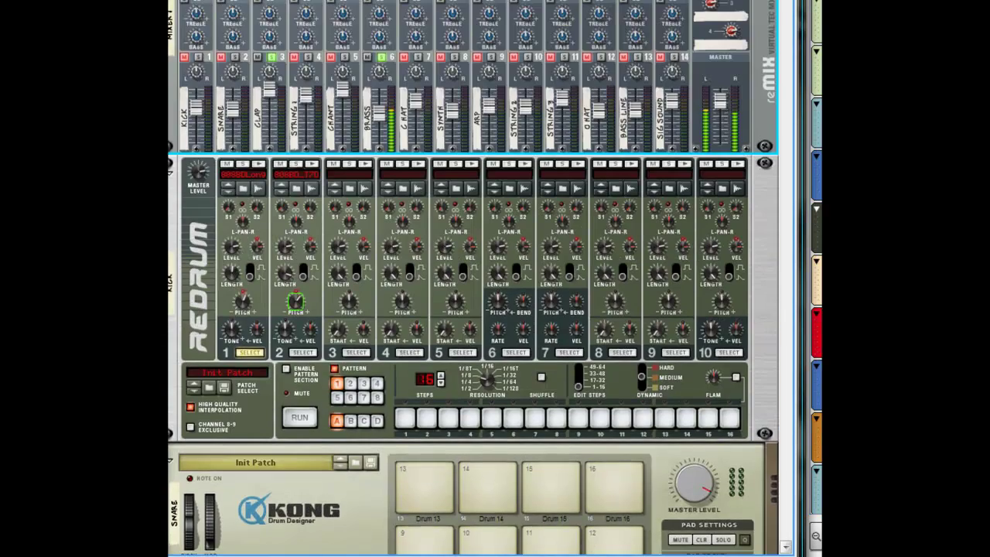
{"action": "left_click", "coordinate": [381, 57]}
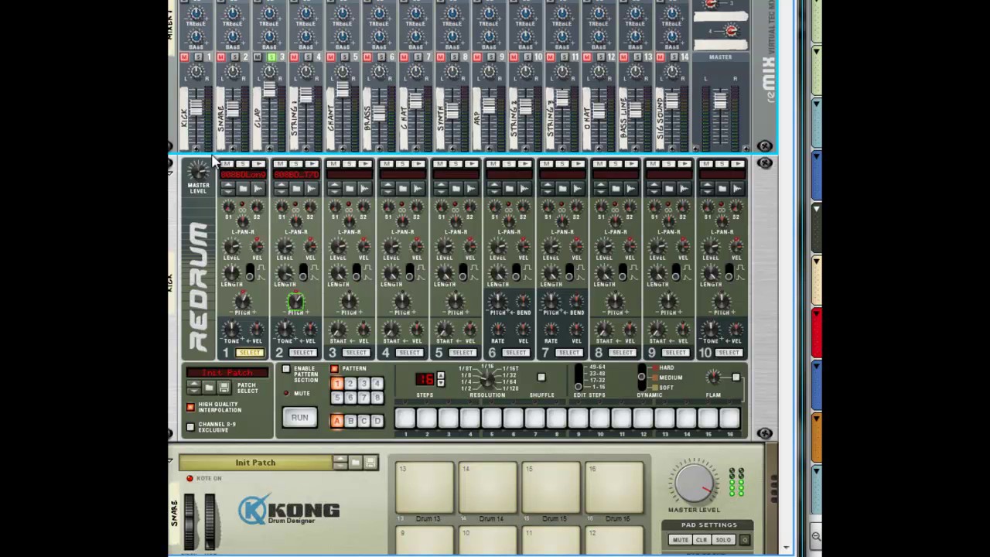
{"action": "left_click", "coordinate": [637, 57]}
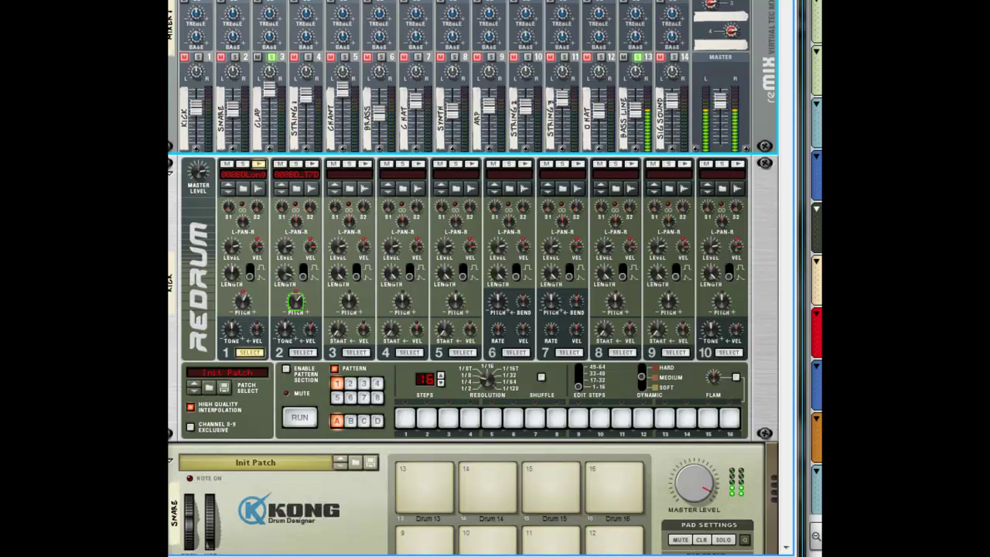
{"action": "scroll", "coordinate": [472, 278], "scroll_direction": "down", "scroll_amount": 5}
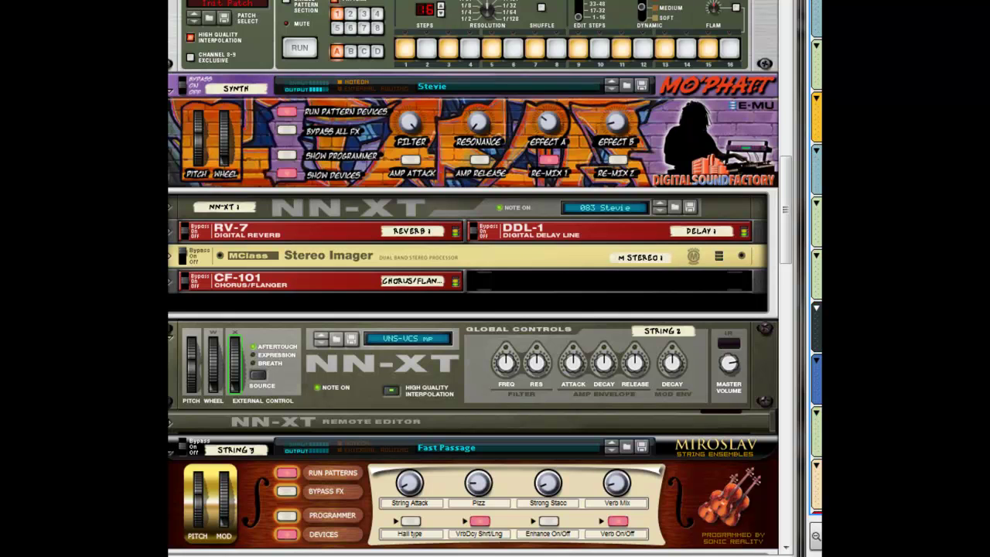
{"action": "left_click_drag", "start_coordinate": [783, 176], "coordinate": [792, 368]}
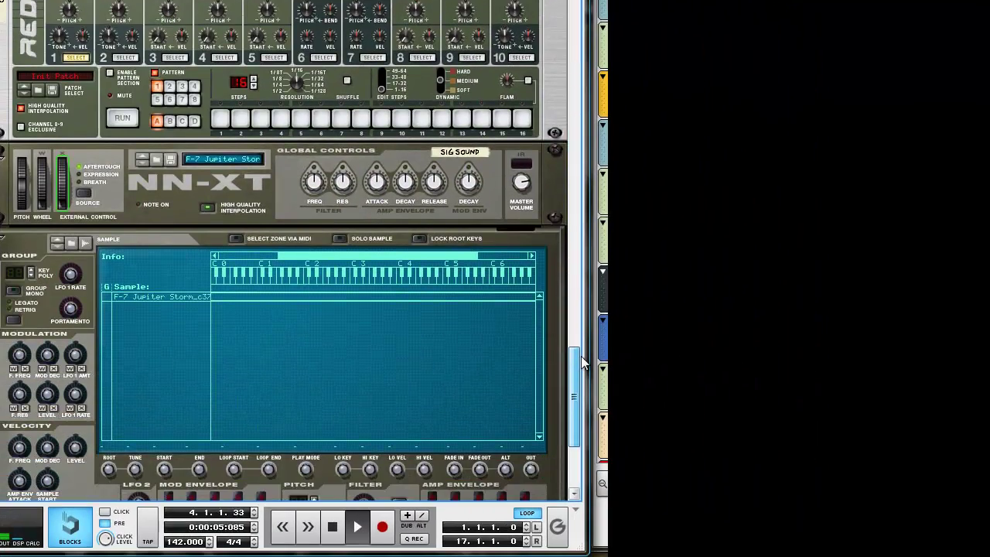
{"action": "left_click_drag", "start_coordinate": [584, 363], "coordinate": [586, 251]}
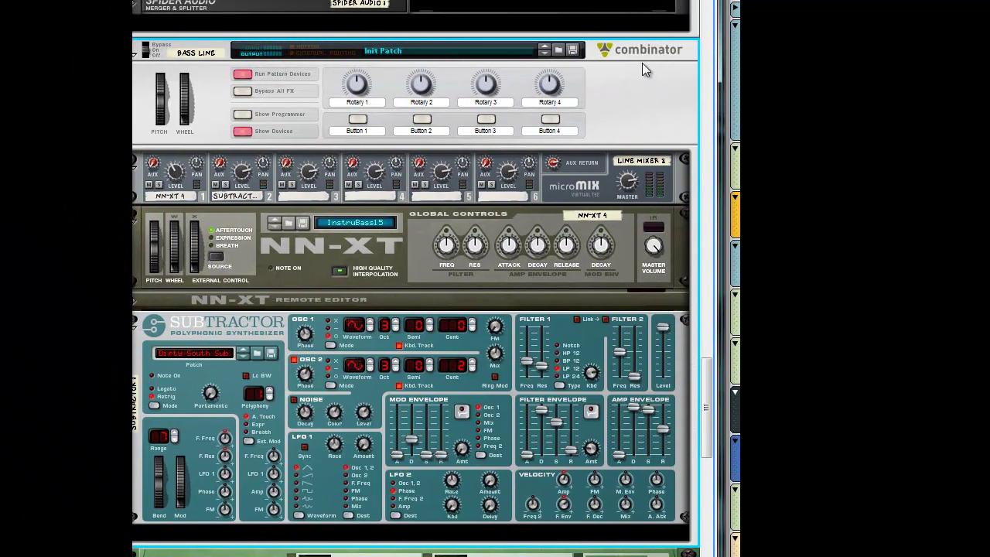
{"action": "right_click", "coordinate": [627, 88]}
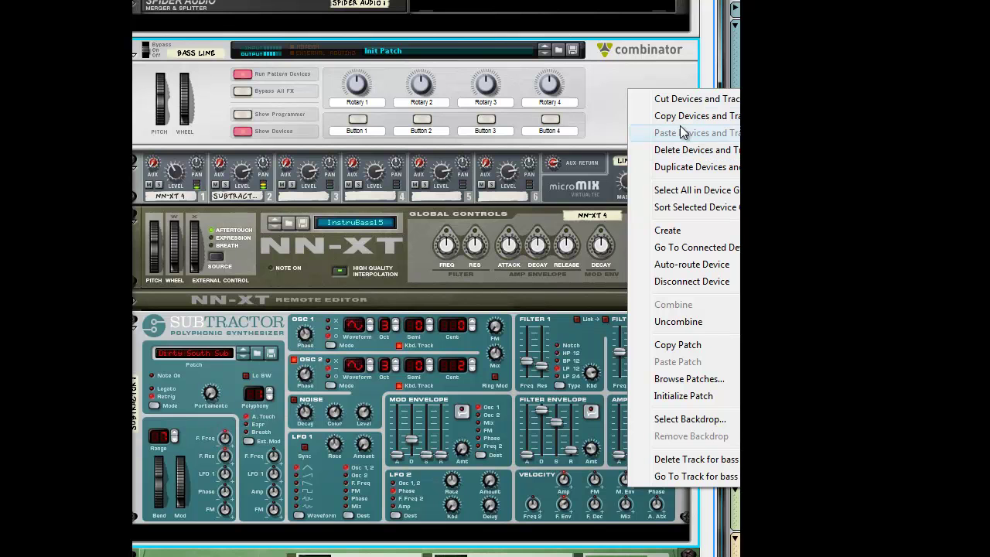
{"action": "left_click", "coordinate": [219, 112]}
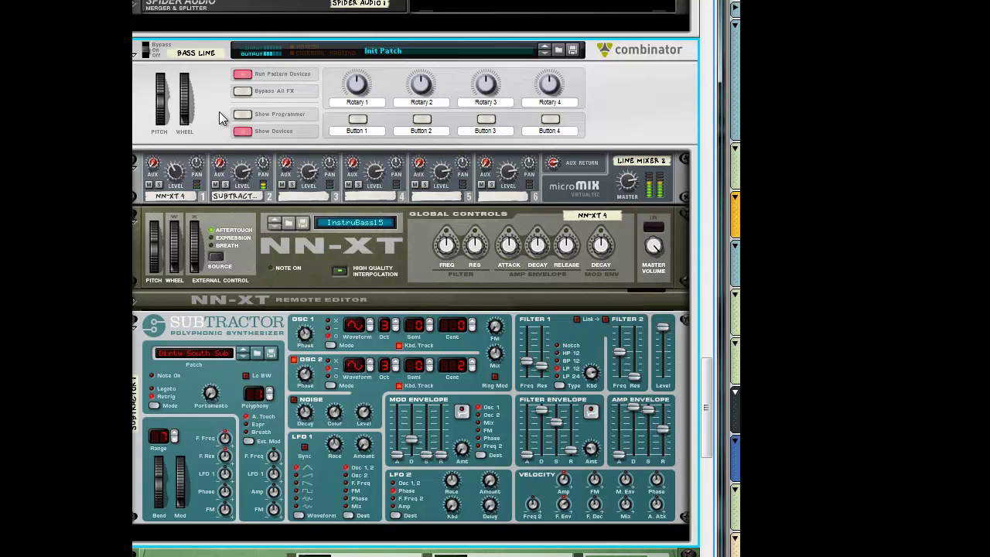
{"action": "right_click", "coordinate": [218, 113]}
{"action": "mouse_move", "coordinate": [251, 254]}
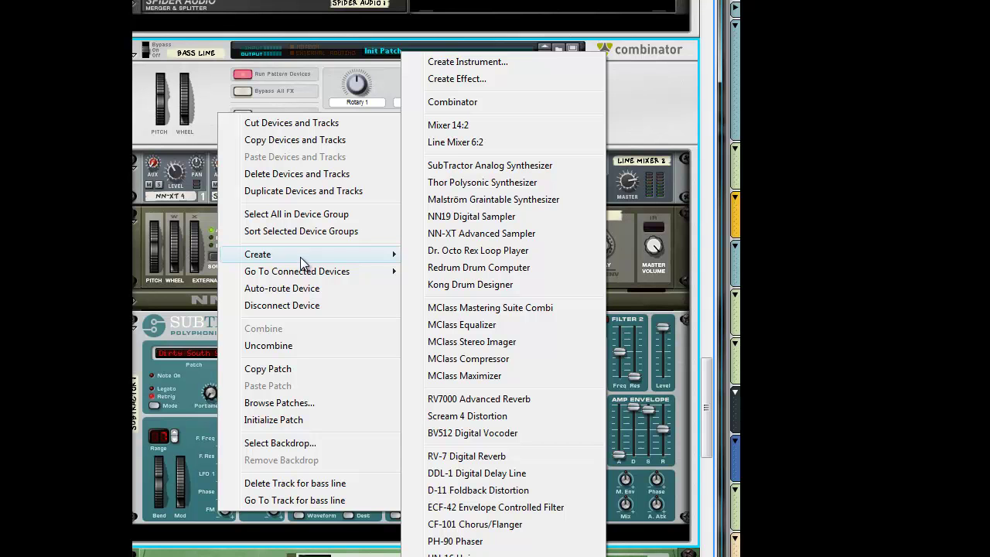
{"action": "left_click", "coordinate": [659, 113]}
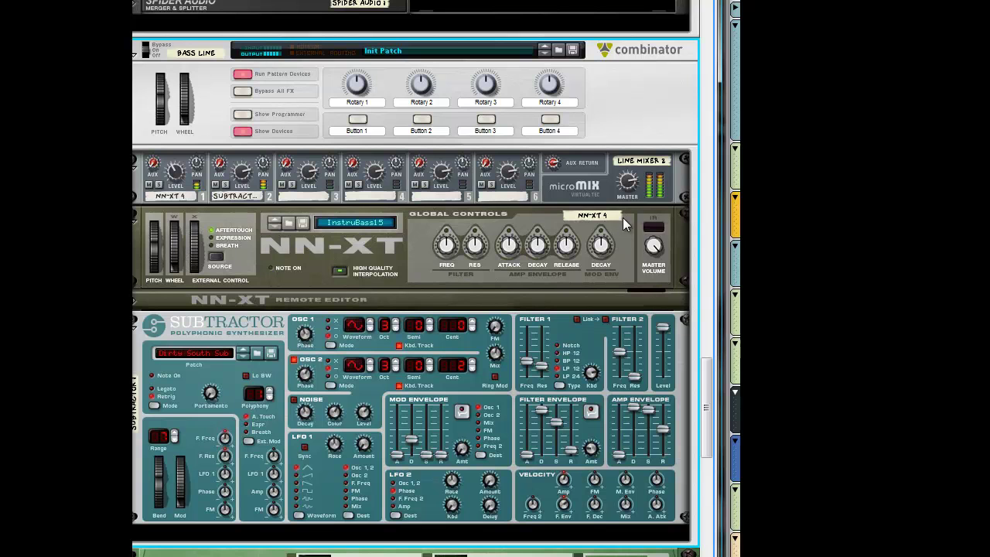
{"action": "right_click", "coordinate": [551, 198]}
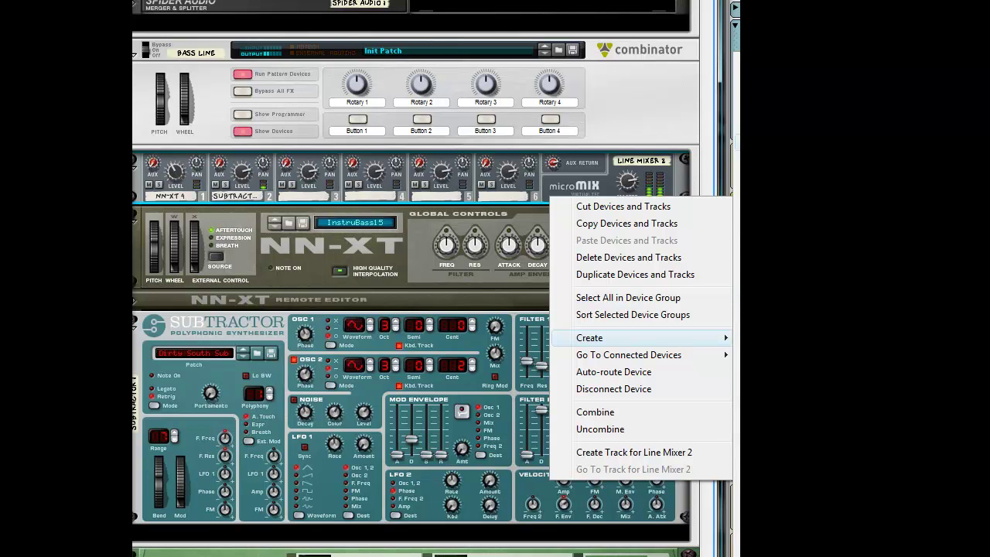
{"action": "left_click", "coordinate": [404, 256]}
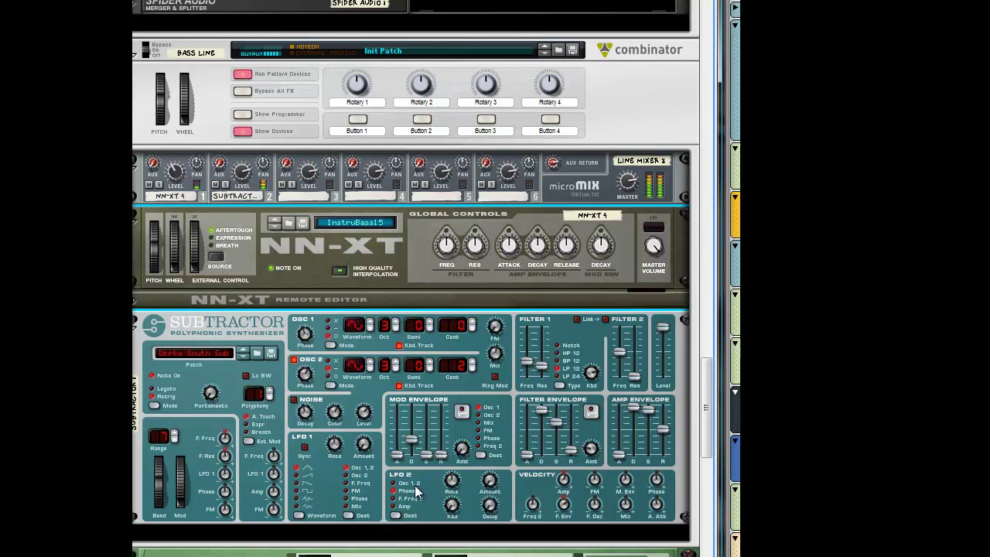
{"action": "scroll", "coordinate": [415, 491], "scroll_direction": "down", "scroll_amount": 3}
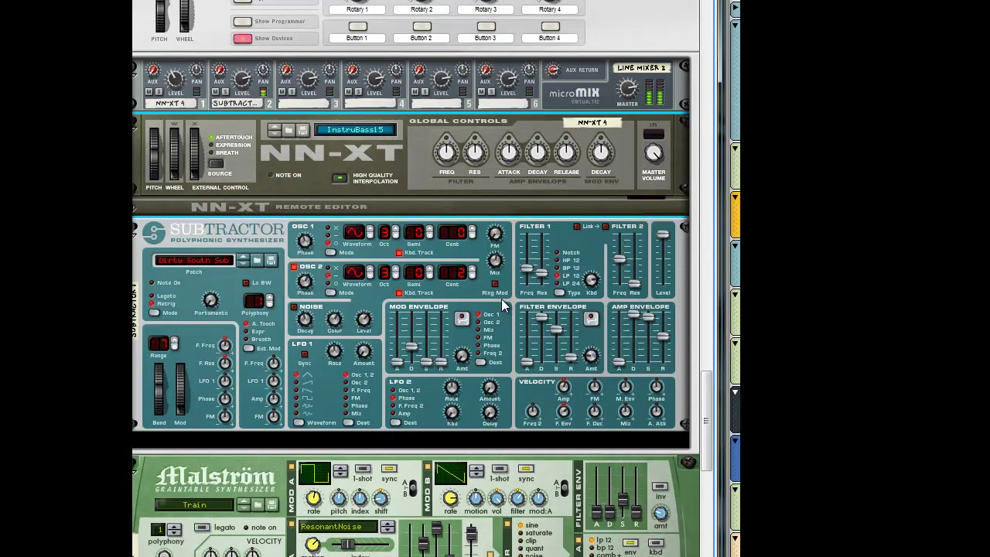
{"action": "left_click", "coordinate": [496, 447]}
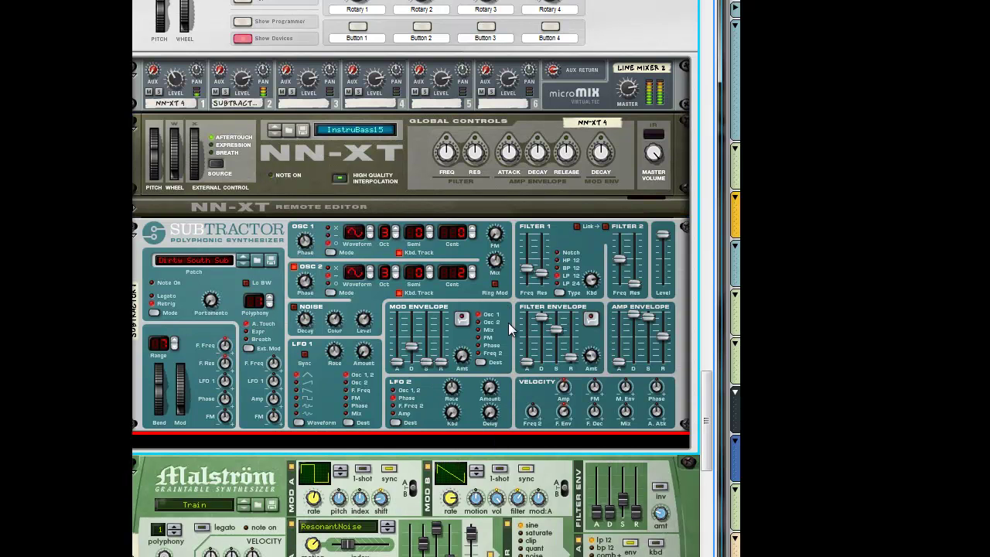
{"action": "right_click", "coordinate": [505, 253]}
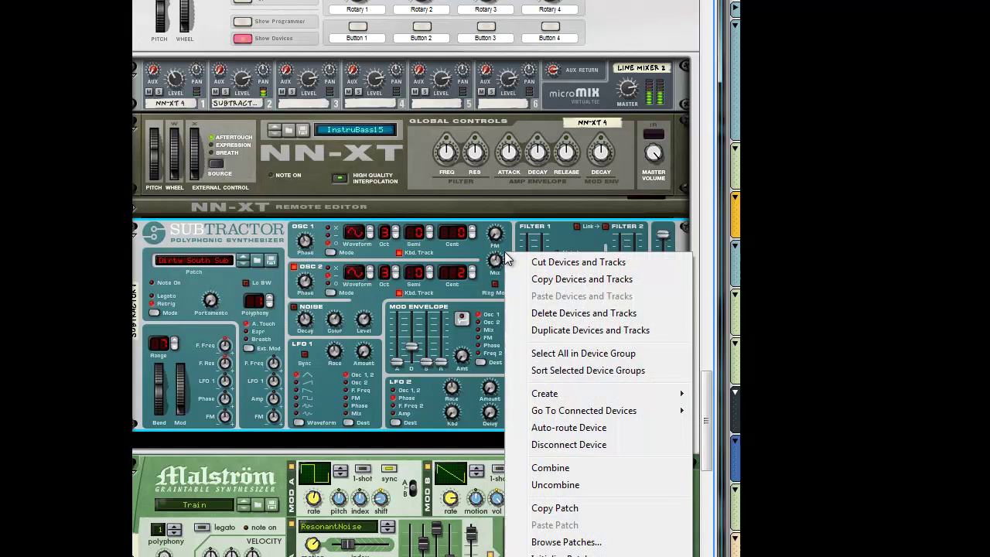
{"action": "mouse_move", "coordinate": [542, 393]}
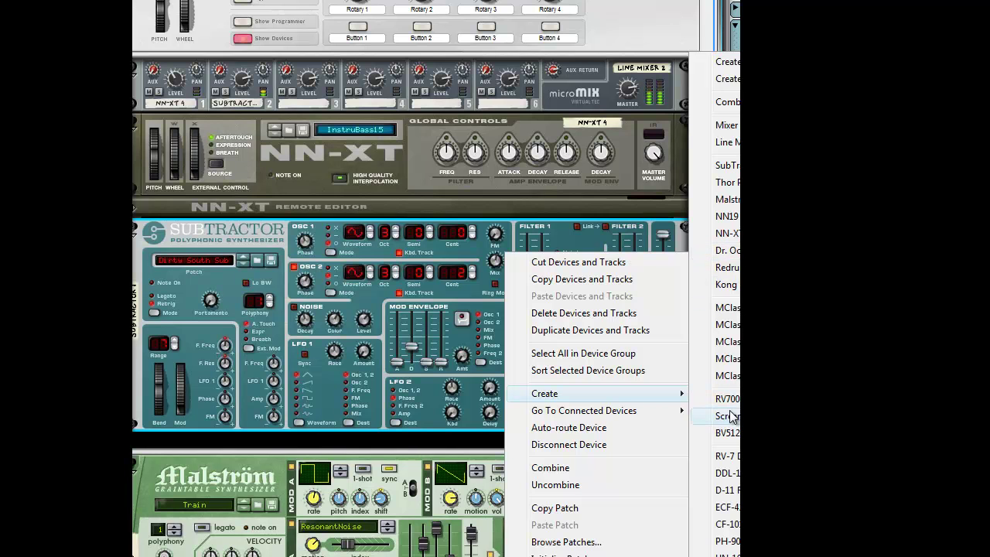
{"action": "left_click", "coordinate": [416, 399]}
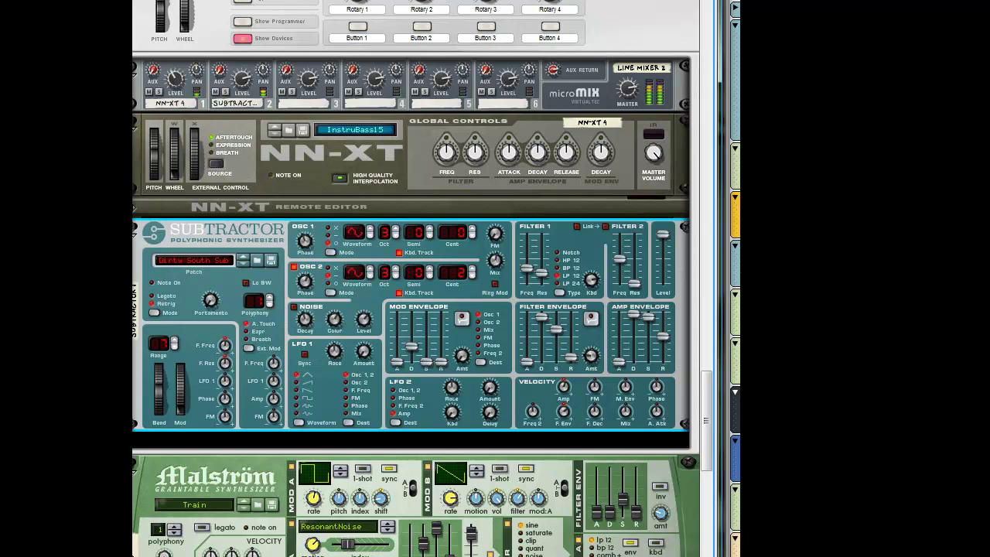
{"action": "left_click_drag", "start_coordinate": [707, 424], "coordinate": [706, 9]}
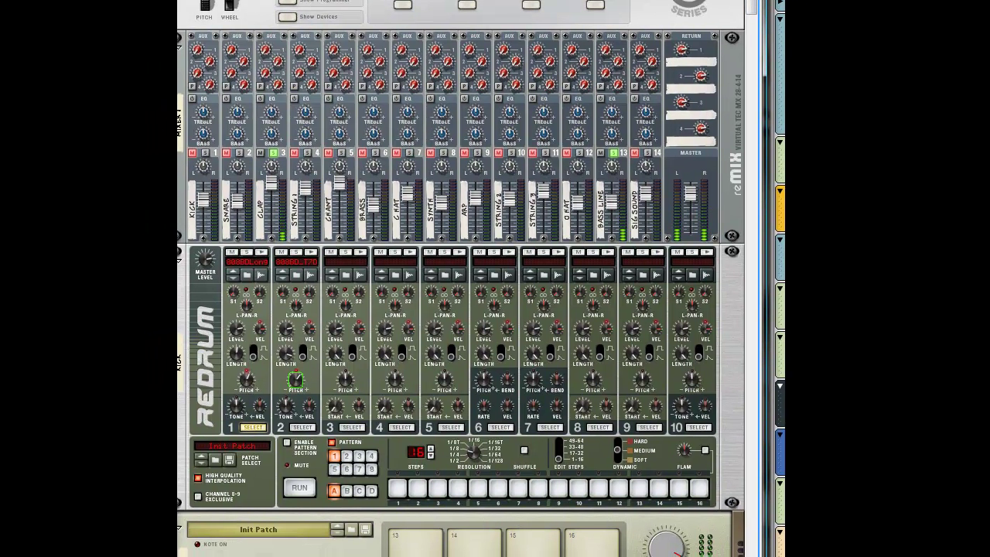